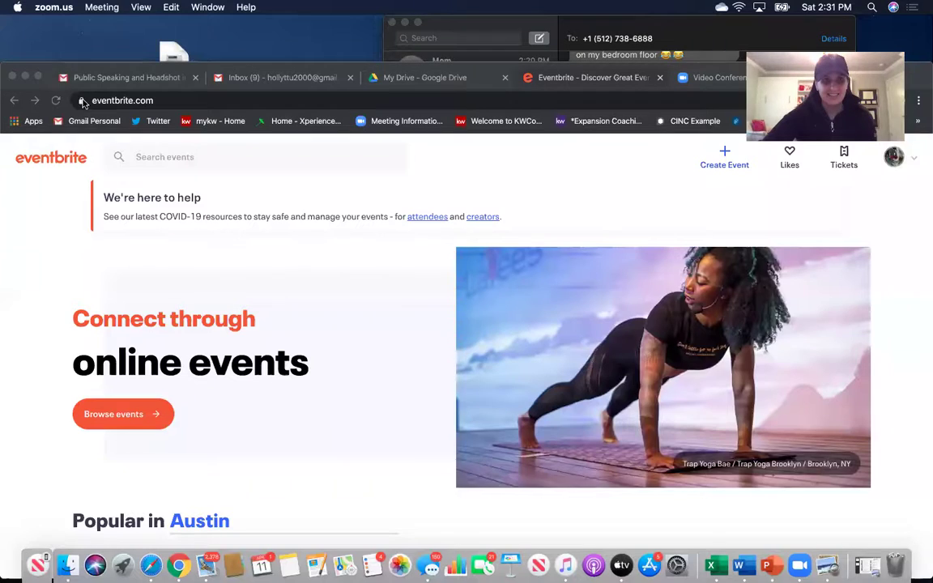
Make the Eventbrite home page full screen and bring up the account menu
click(38, 76)
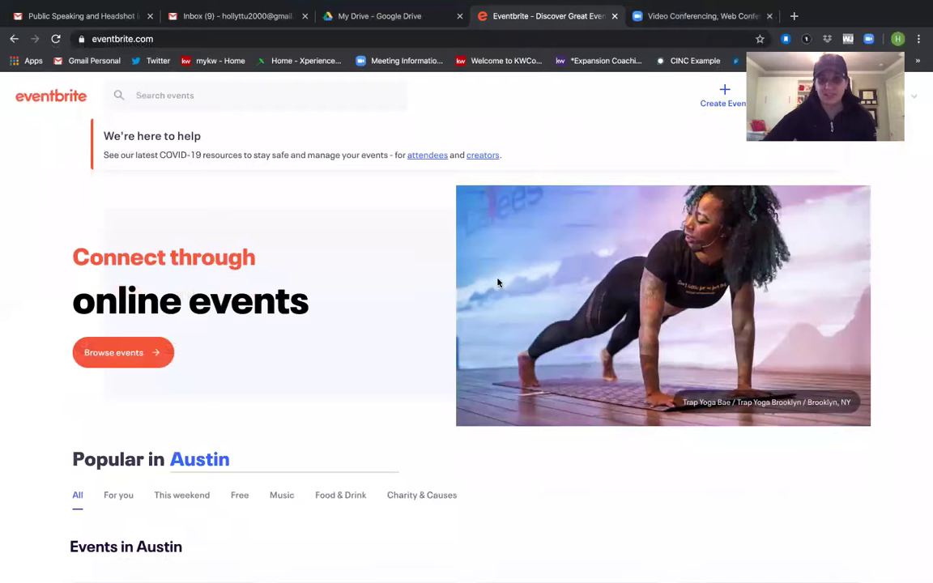
drag(826, 51, 609, 41)
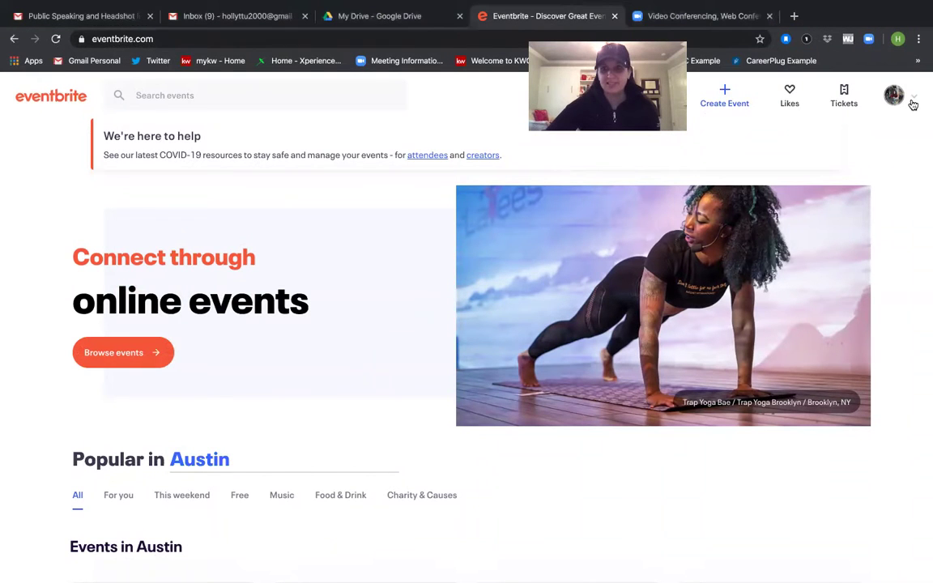
mouse_move(913, 104)
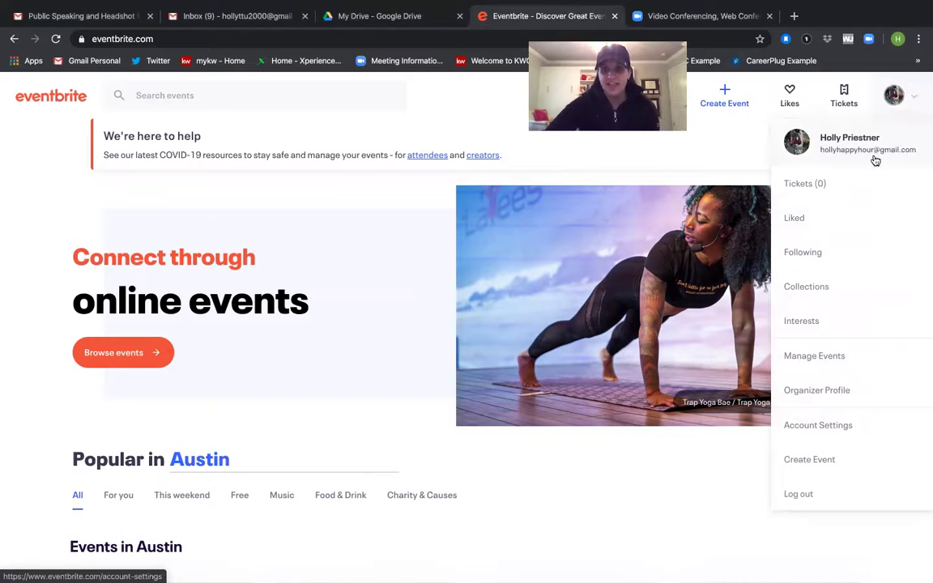
Go to Manage Events and start a new event with Create Event
click(813, 356)
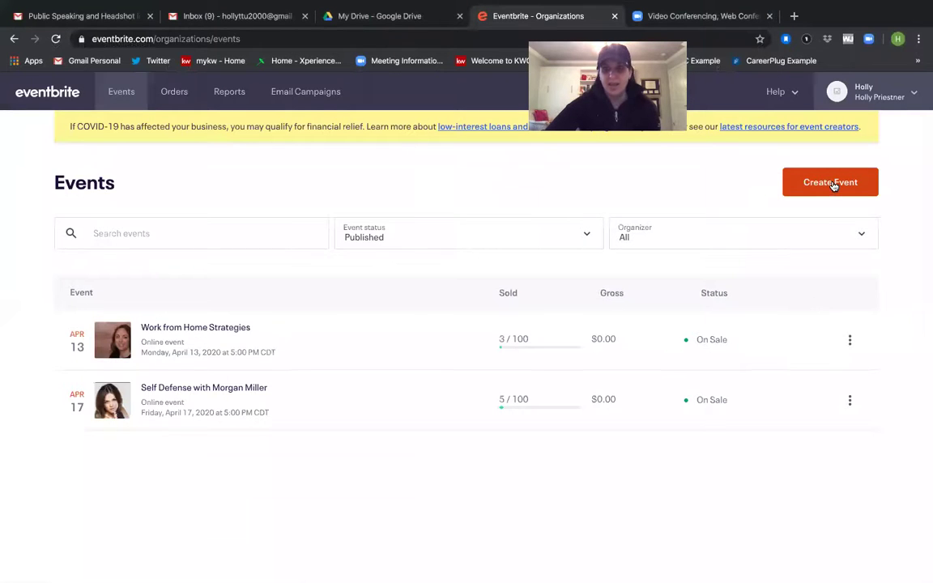
click(832, 187)
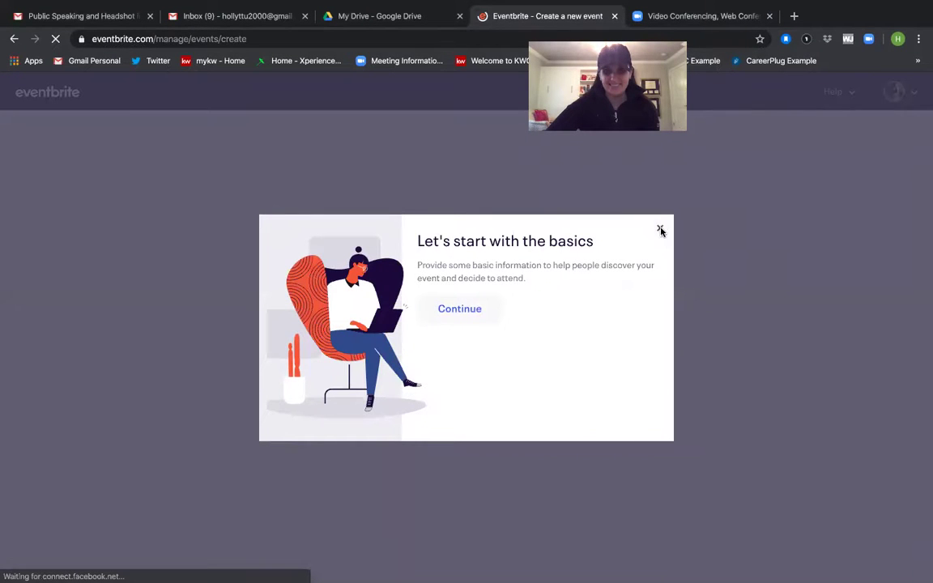
Dismiss the basics intro and title the event 'Pro Public Speaking Tips'
click(661, 232)
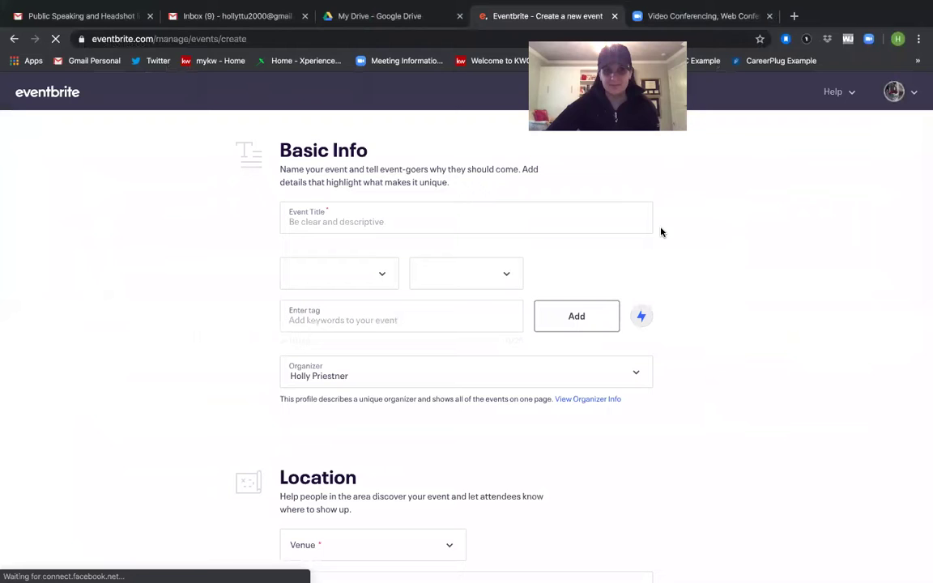
click(353, 215)
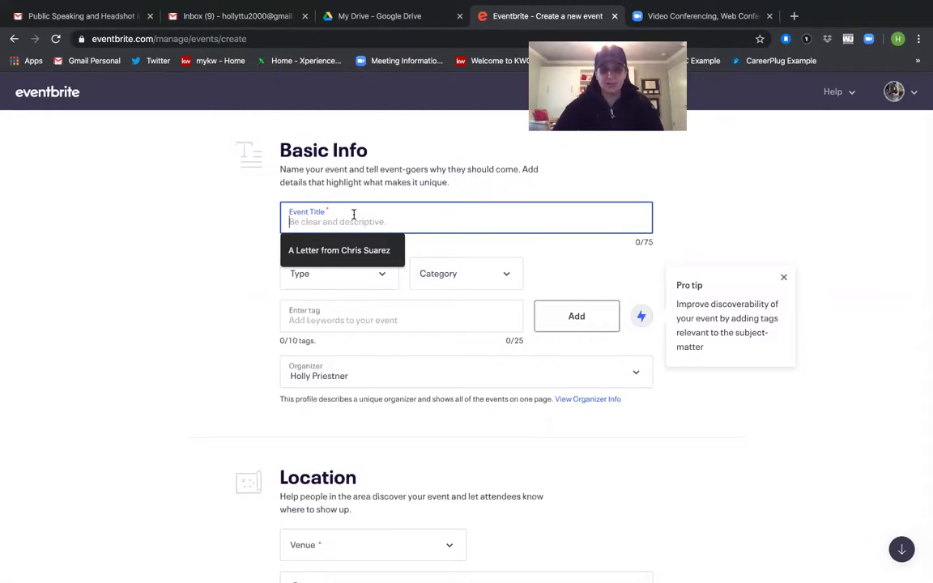
text(Pro Public )
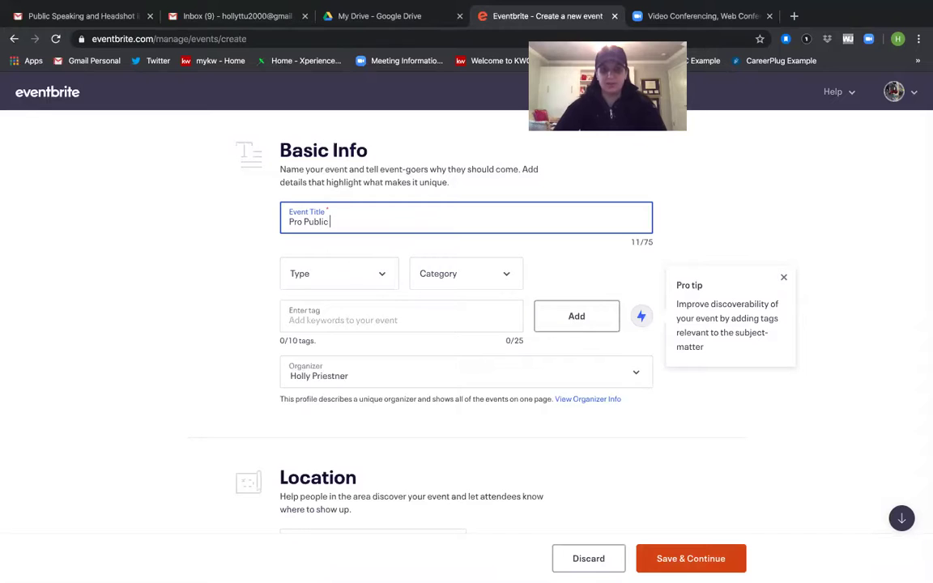
text(Speaking Tips)
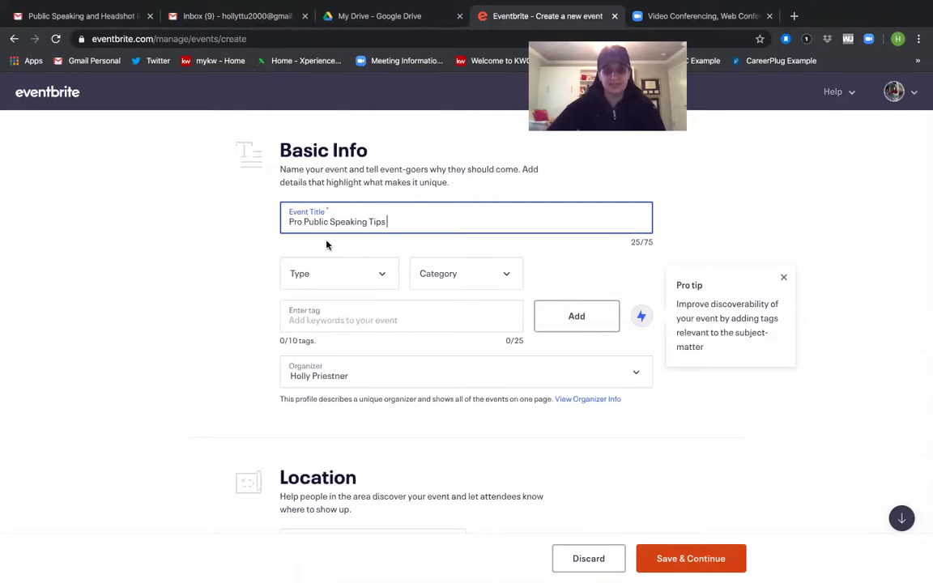
Set type Meeting or Networking Event, category Business & Professional, sub-category Other
click(380, 281)
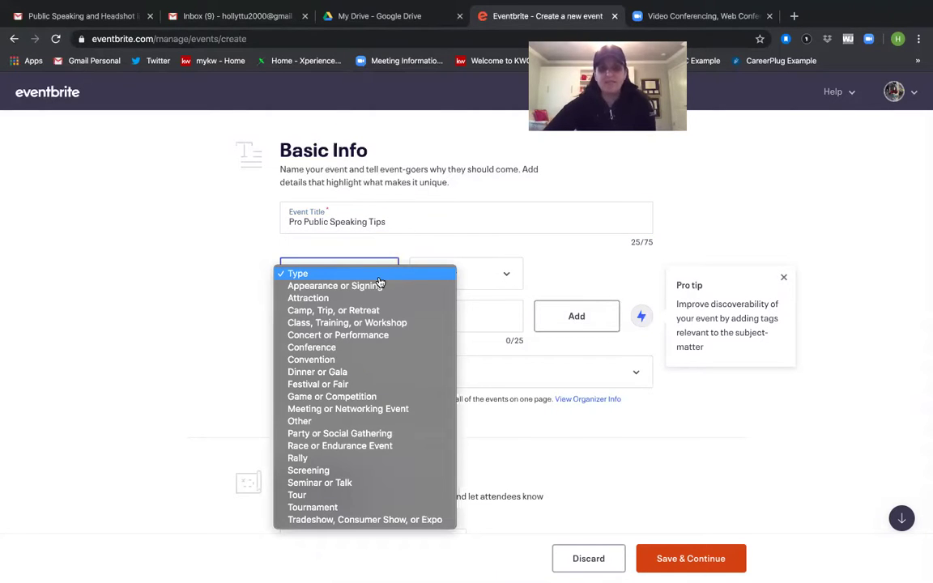
click(373, 411)
click(470, 282)
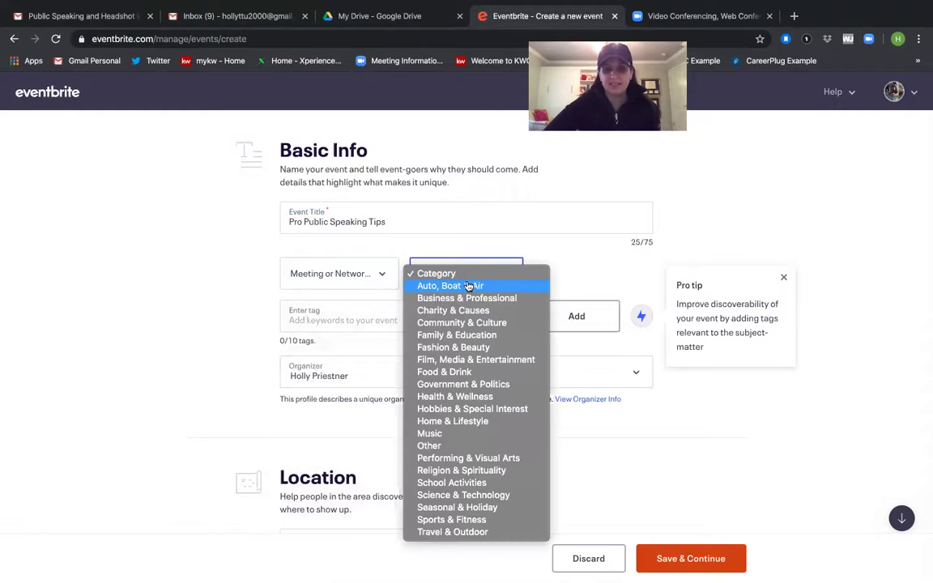
click(467, 298)
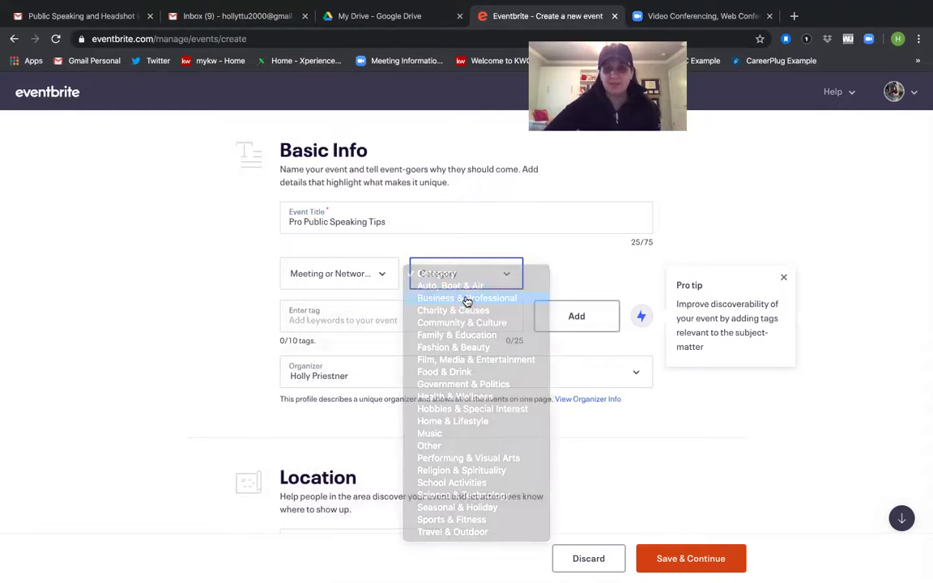
click(604, 283)
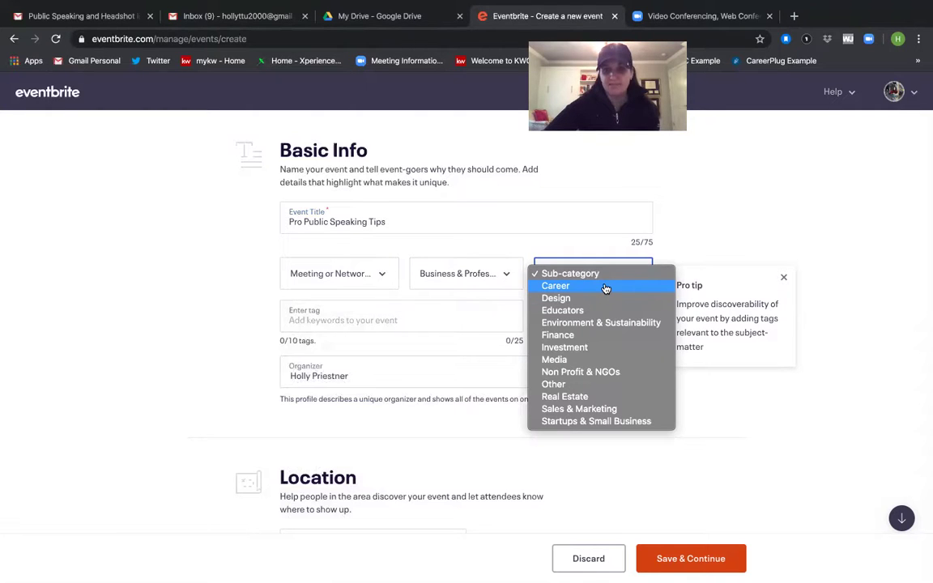
click(597, 386)
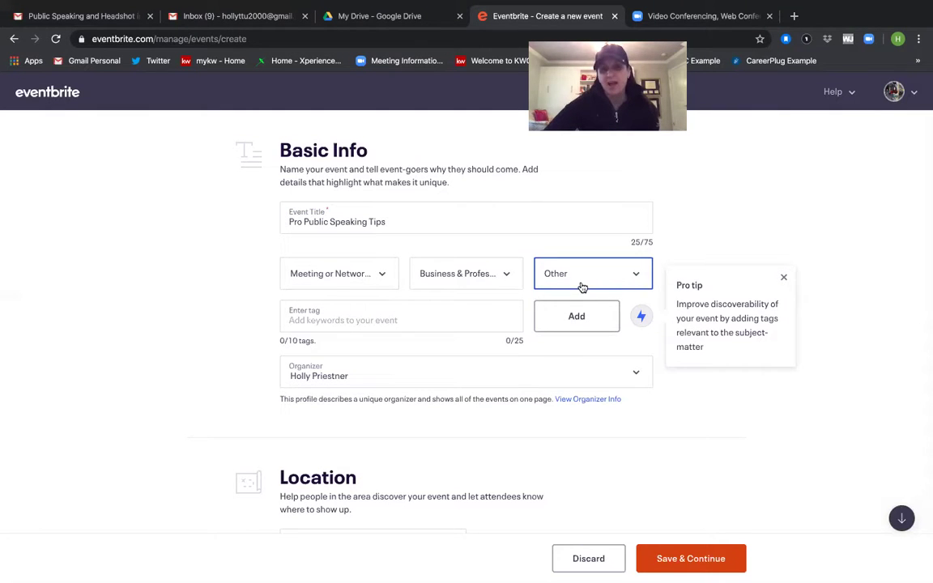
click(784, 277)
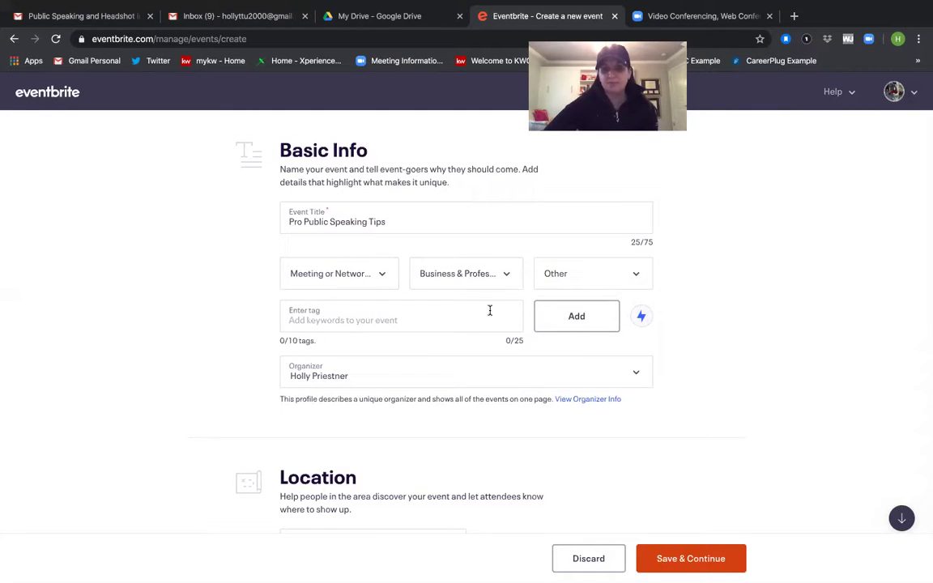
Add four keyword tags one by one: Public speaking, Virtual happy hour, Corona, Covid-19
click(477, 320)
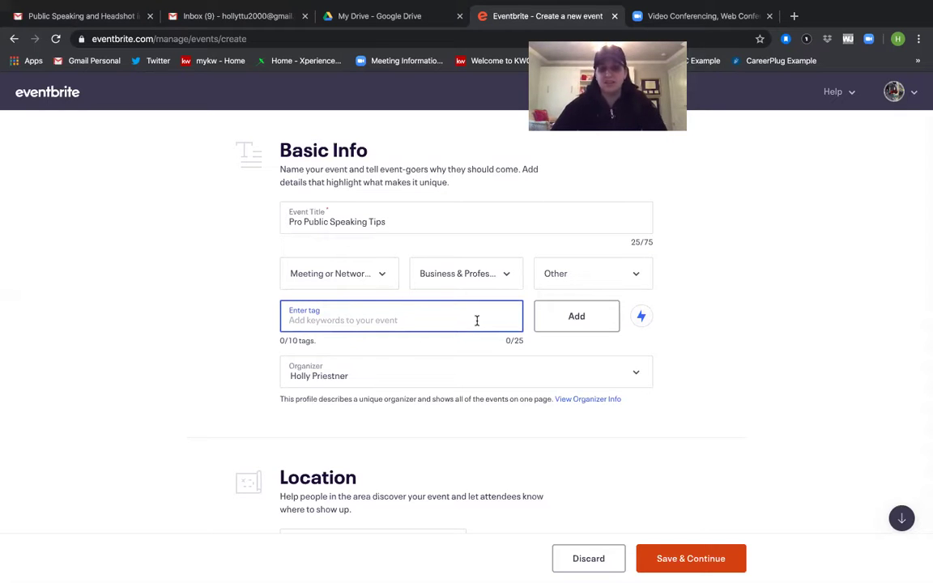
text(Public)
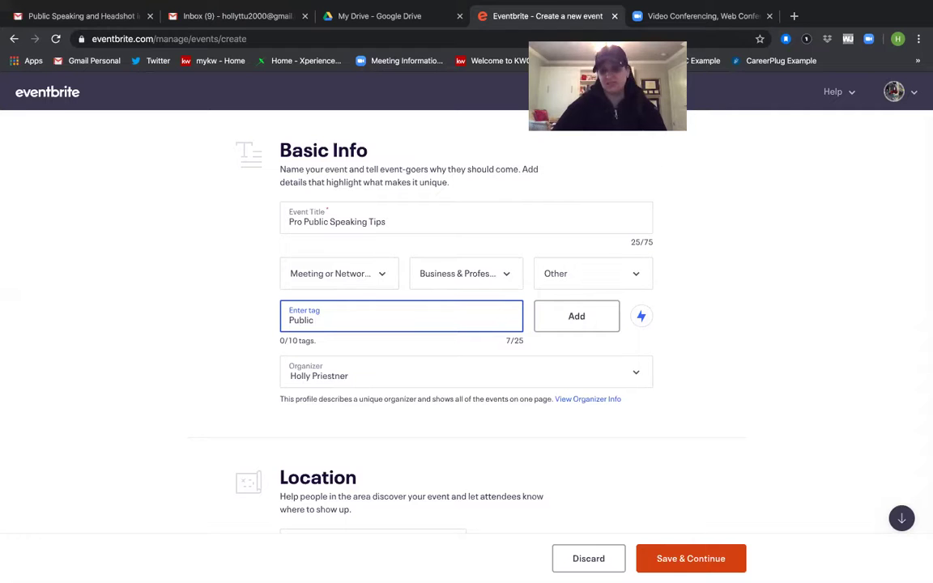
text( Speaking)
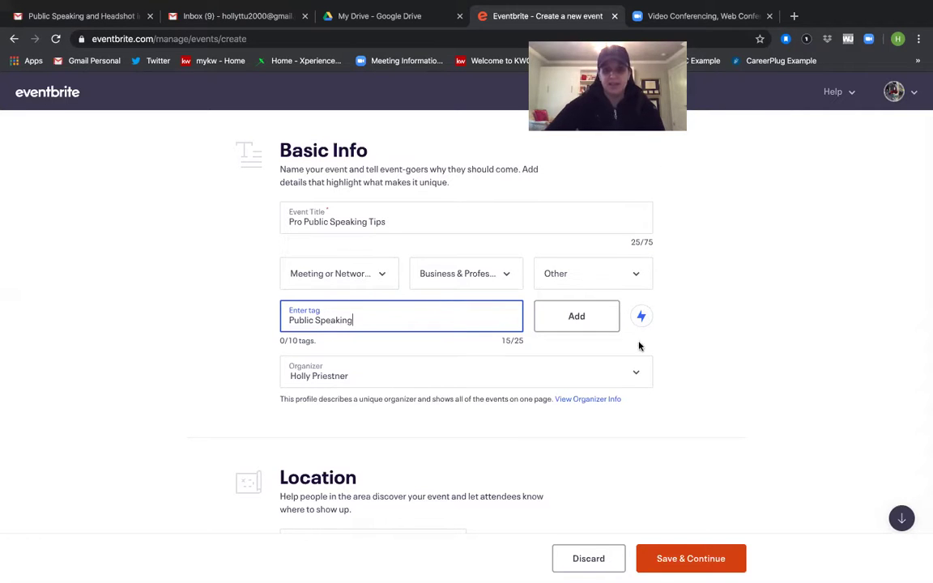
click(599, 317)
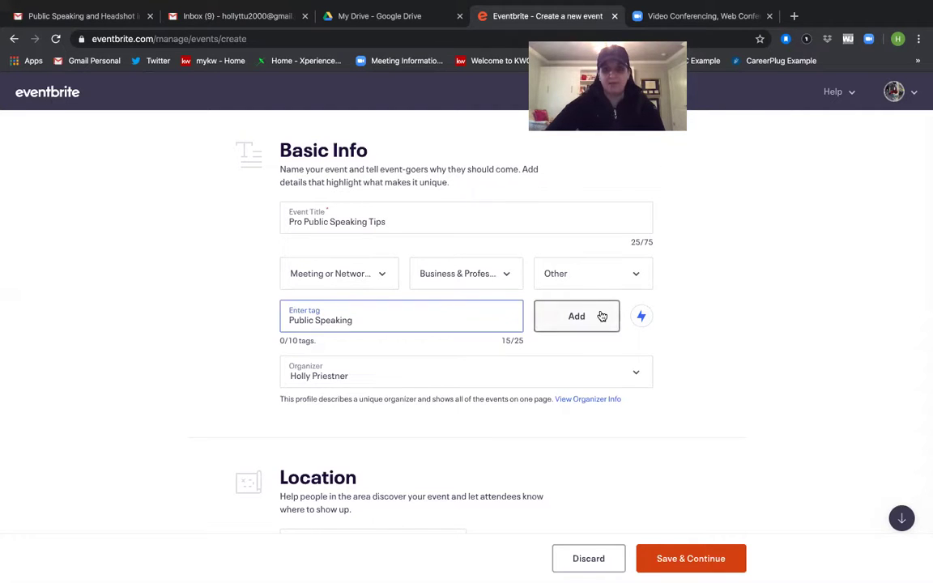
click(401, 319)
text(Vir)
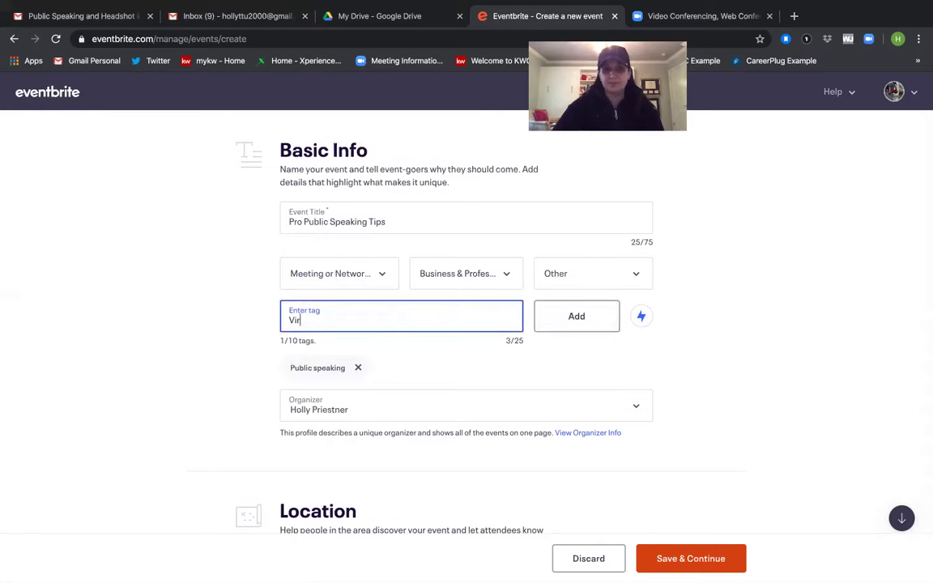
text(tual Happy Hour)
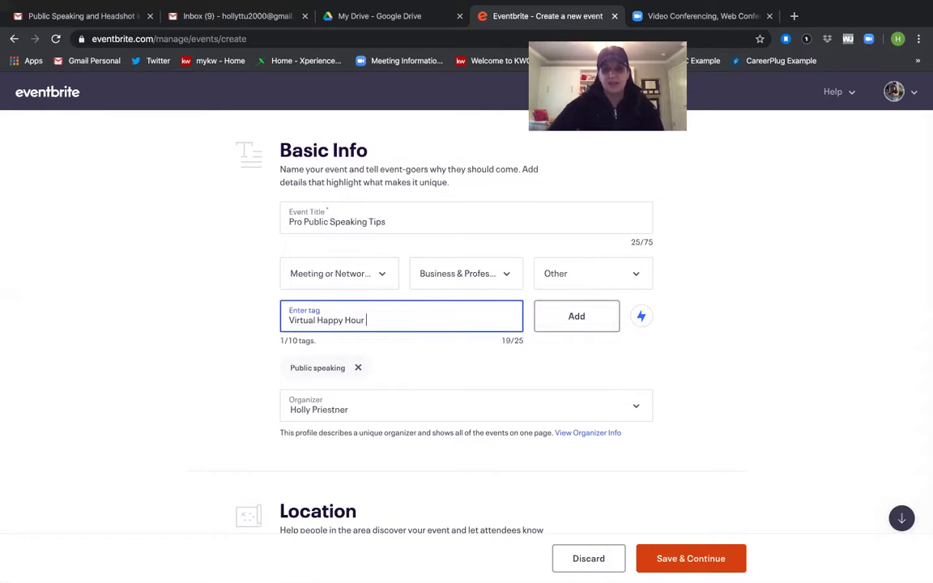
click(576, 316)
click(440, 321)
text(C)
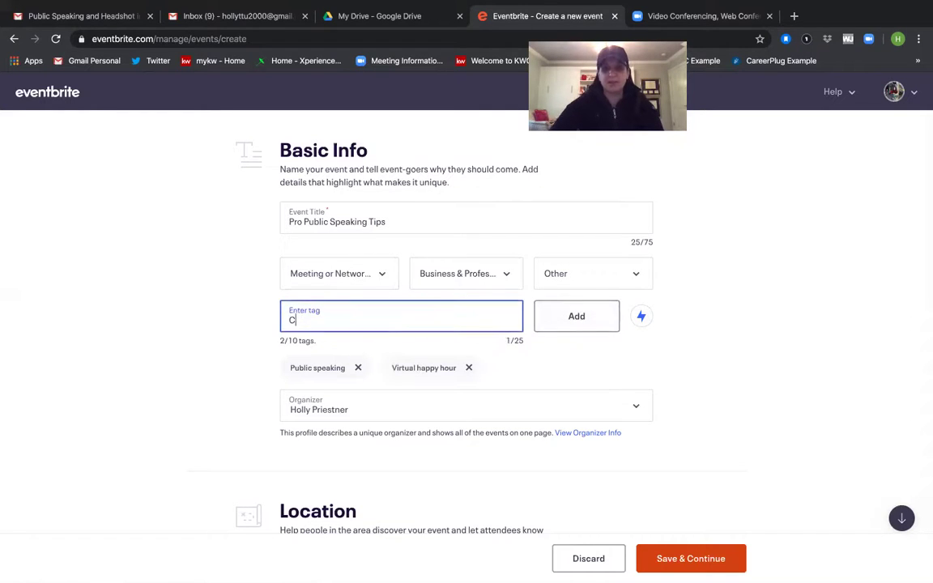
text(ORONA)
text(rona)
click(578, 326)
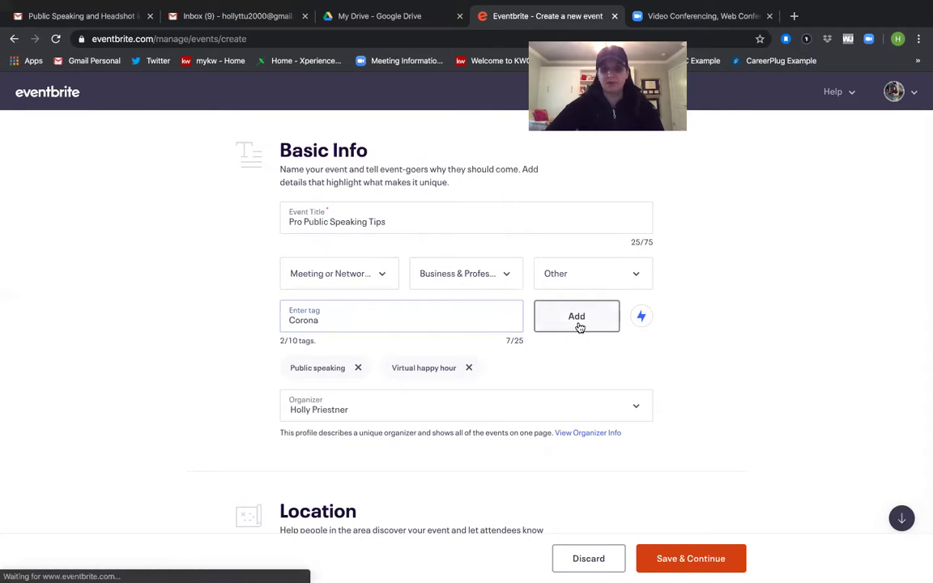
click(432, 323)
text(COVID-)
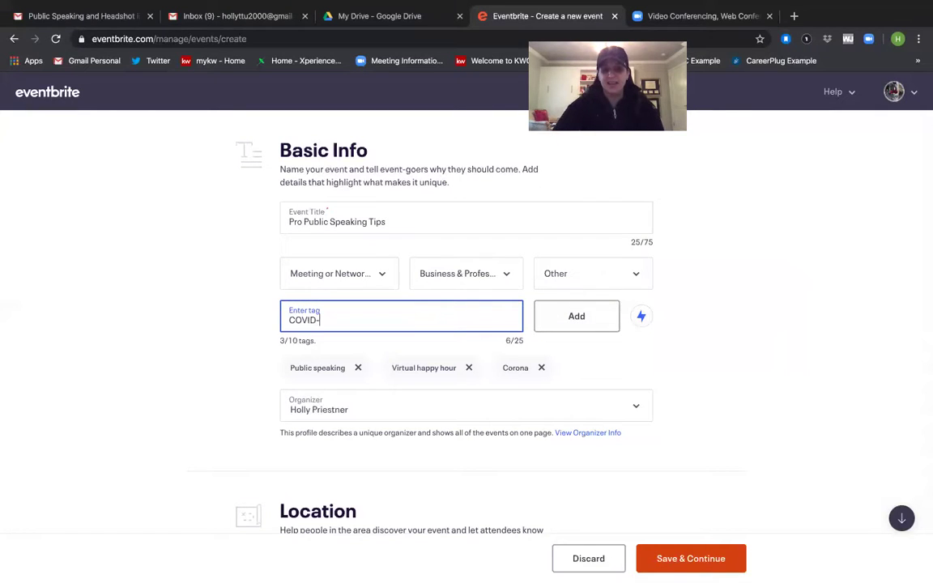
text(19)
click(599, 322)
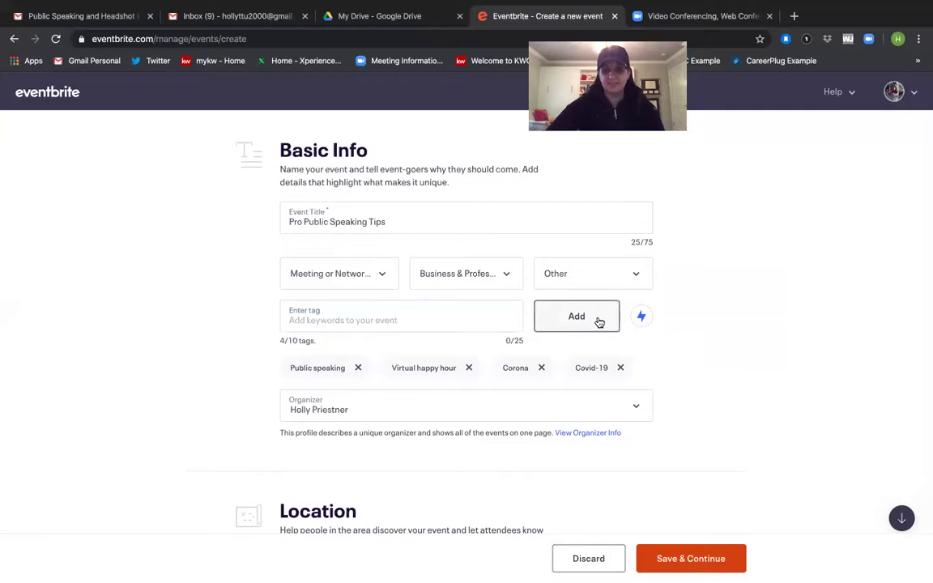
Set the location to Online event and the date to April 24, 2020
scroll(672, 412, down, 5)
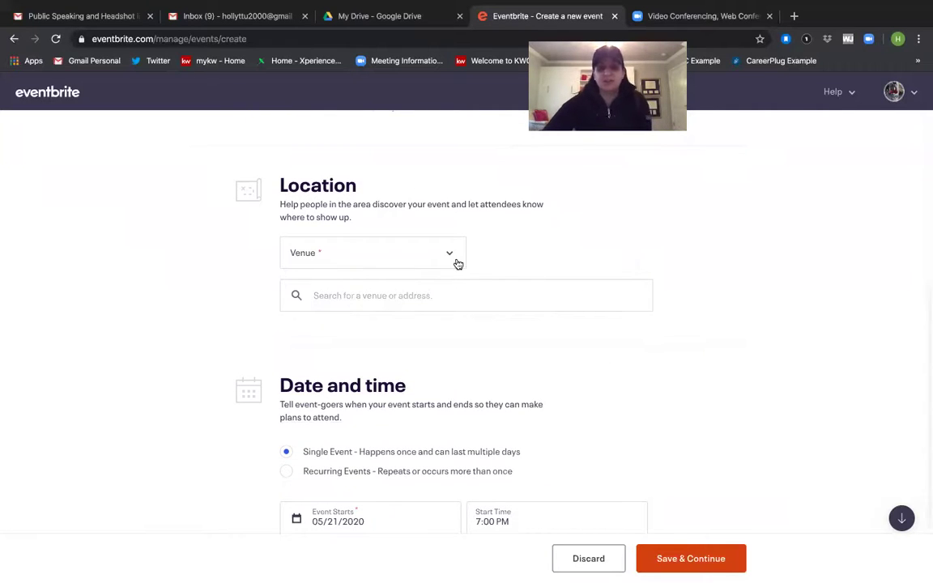
click(450, 257)
key(Escape)
click(418, 266)
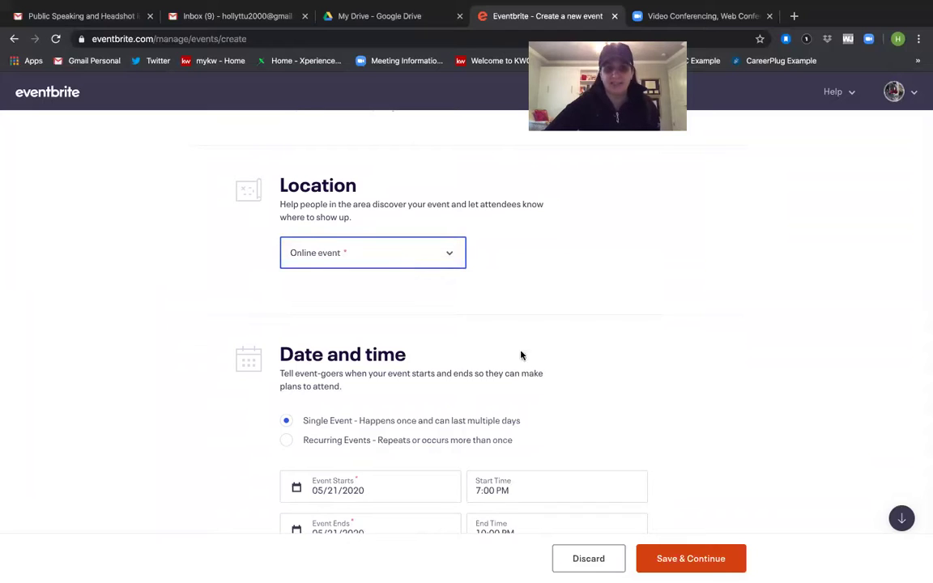
scroll(495, 375, down, 2)
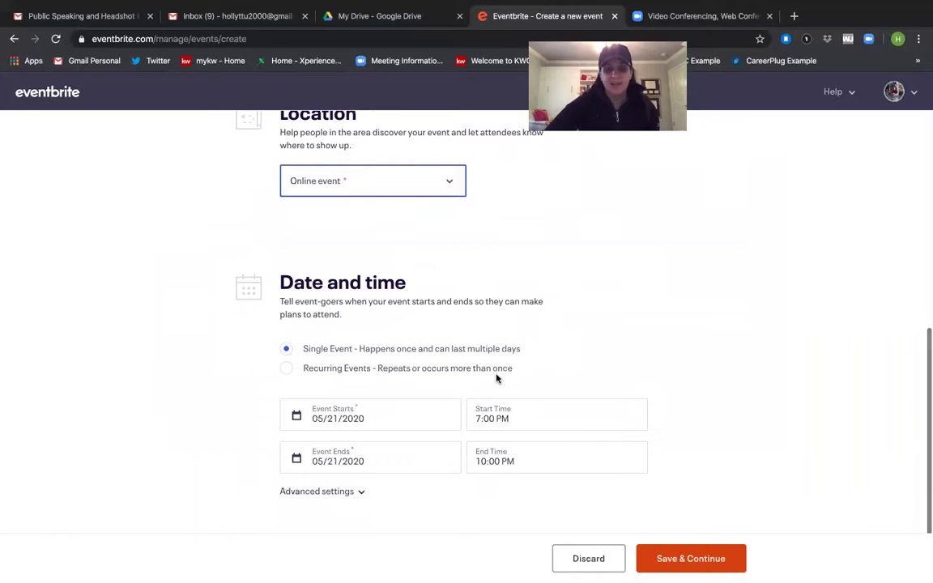
click(323, 408)
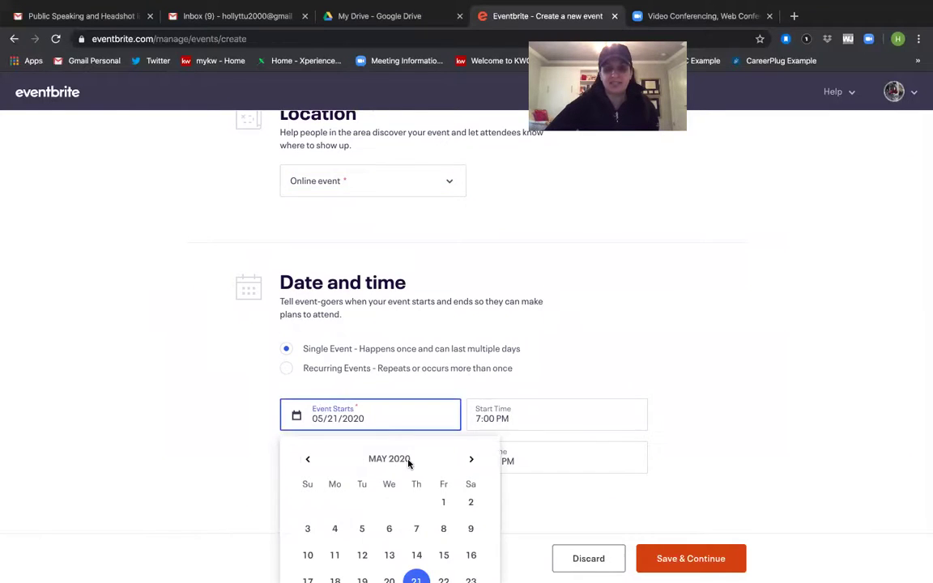
scroll(367, 413, down, 4)
click(307, 328)
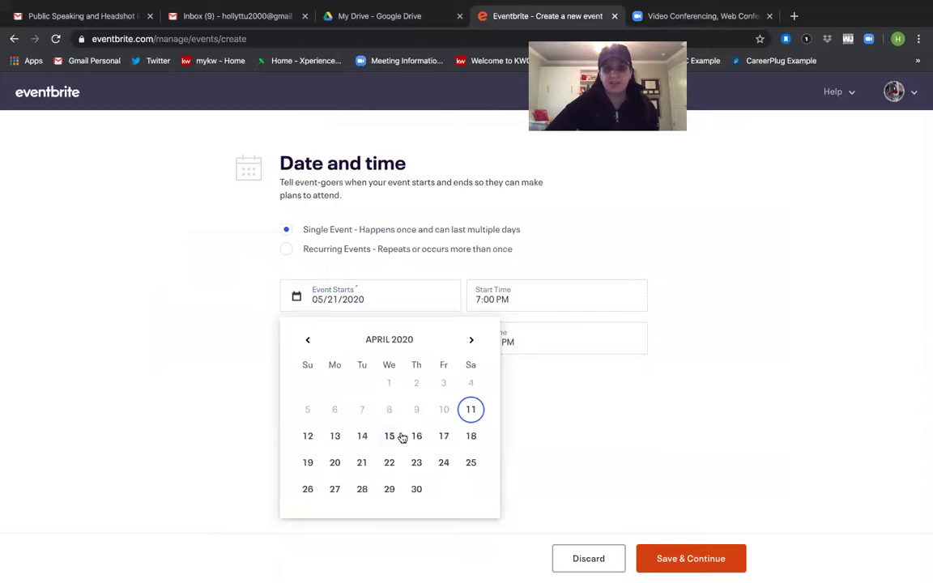
click(444, 463)
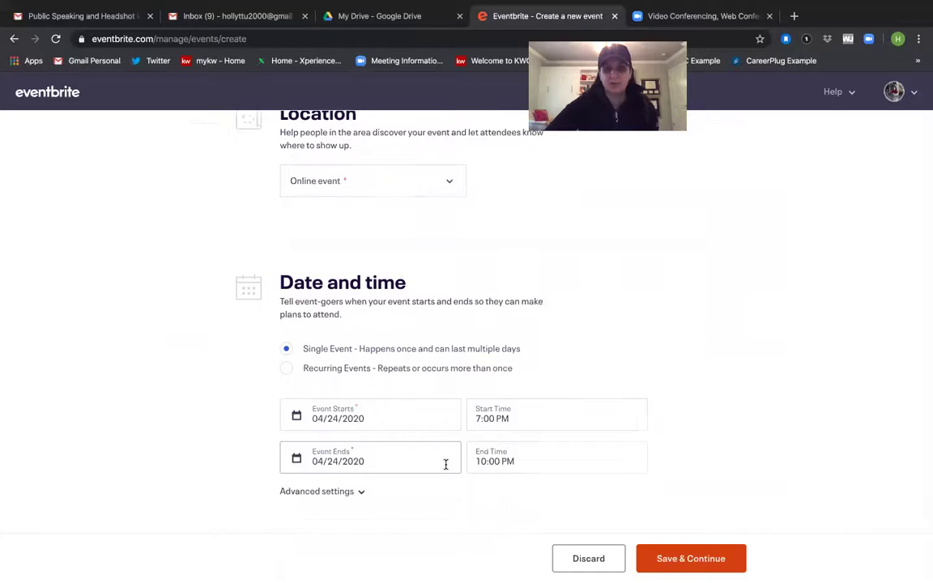
Set the event time to 5:00 PM–5:30 PM and save the basic info
click(495, 424)
scroll(510, 509, up, 4)
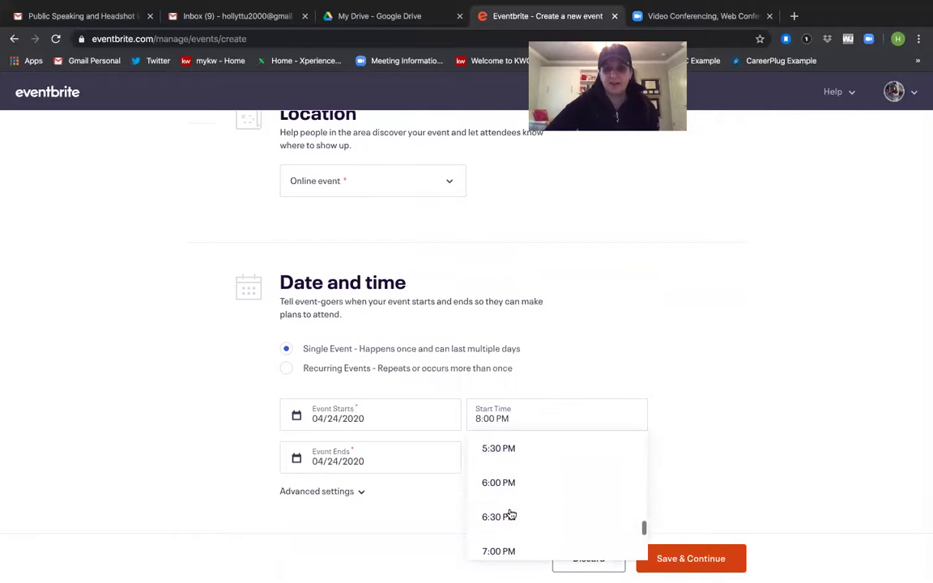
click(515, 444)
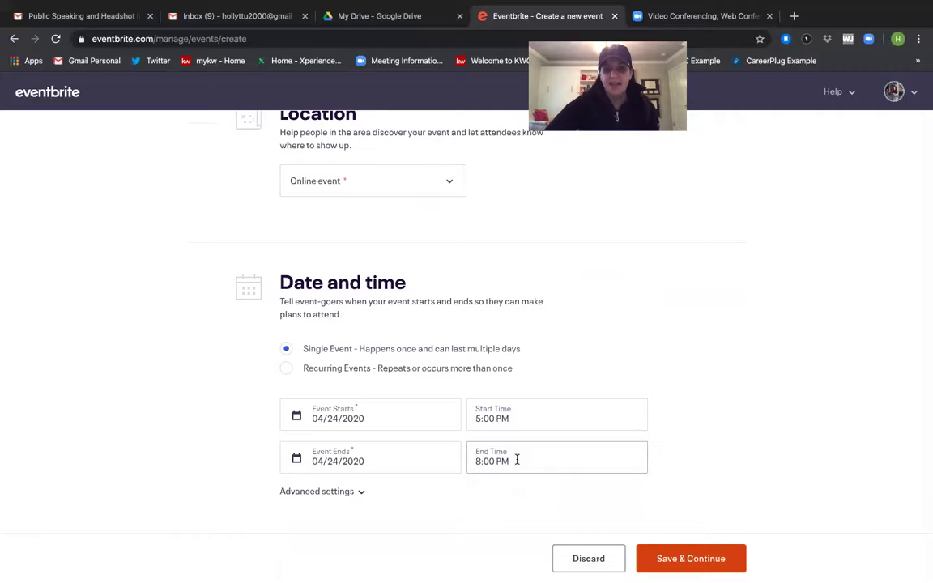
click(517, 457)
scroll(515, 502, up, 3)
scroll(515, 504, up, 2)
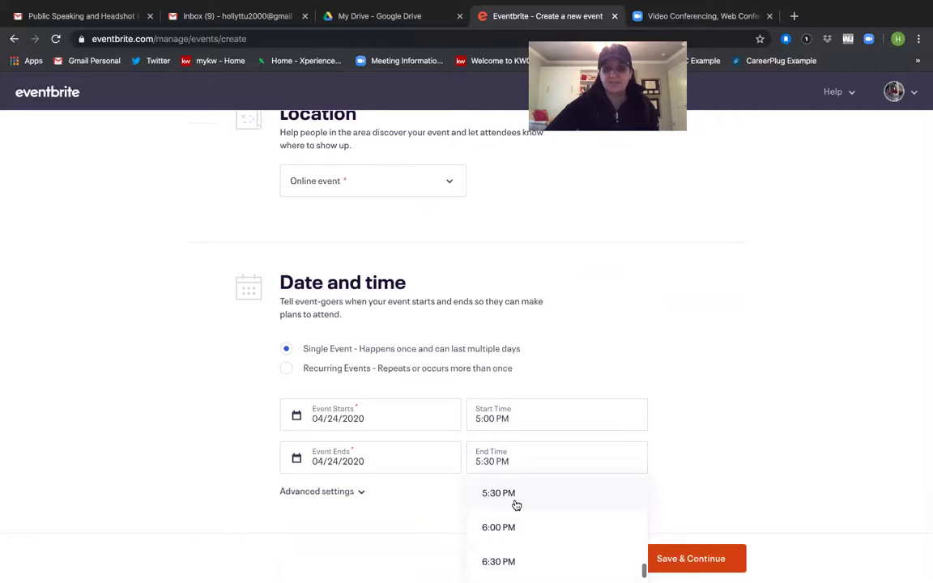
click(514, 503)
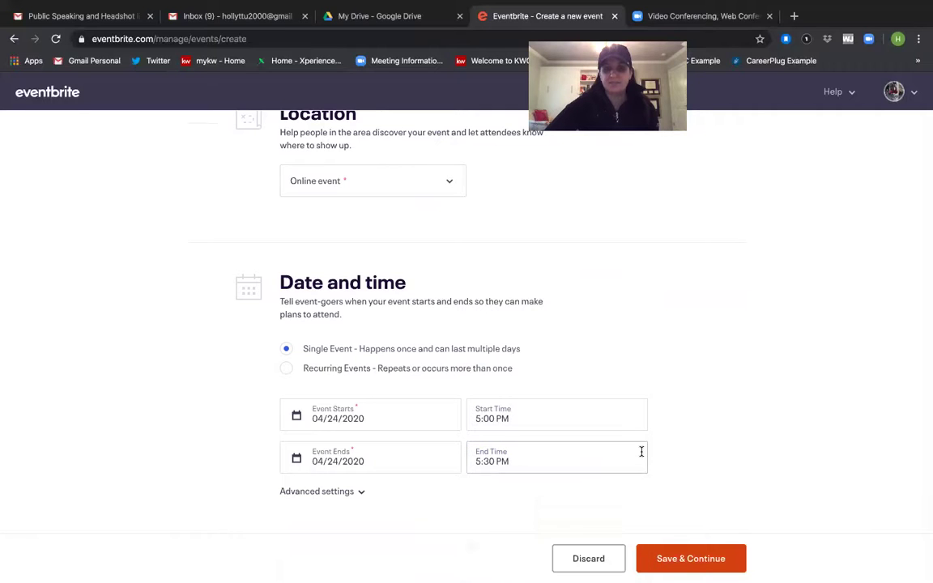
click(709, 562)
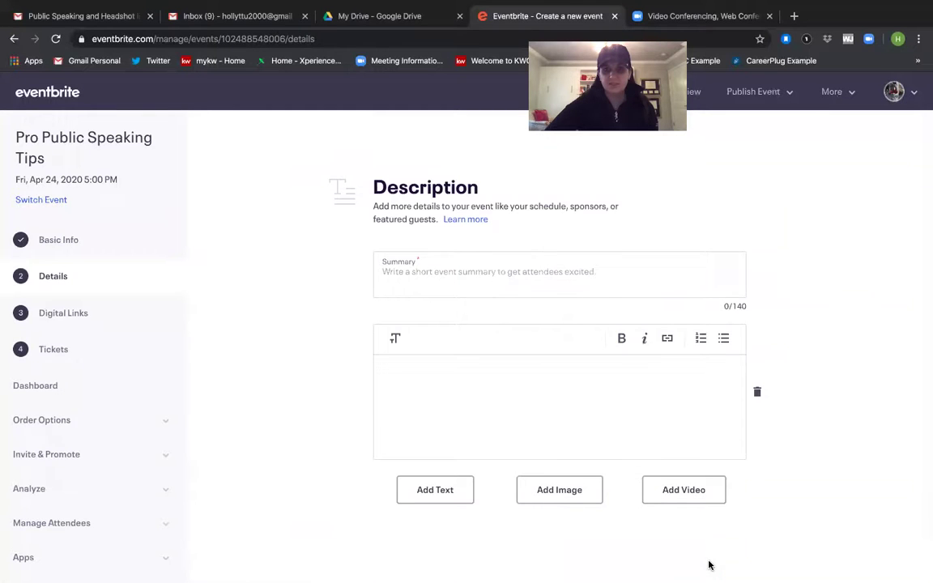
Enter the summary 'Learn how a "normal person" can speak like a professional motivational speaker.'
click(499, 280)
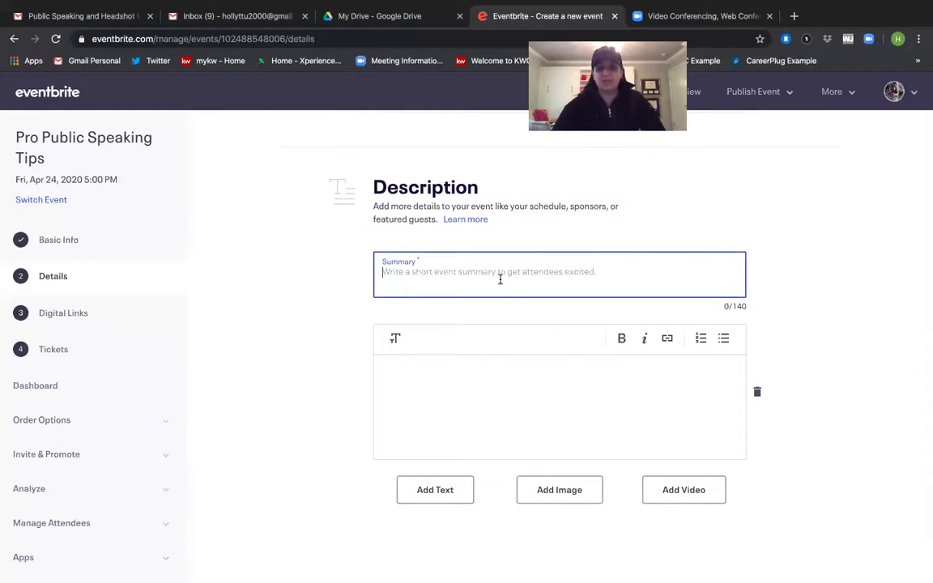
text(Learn )
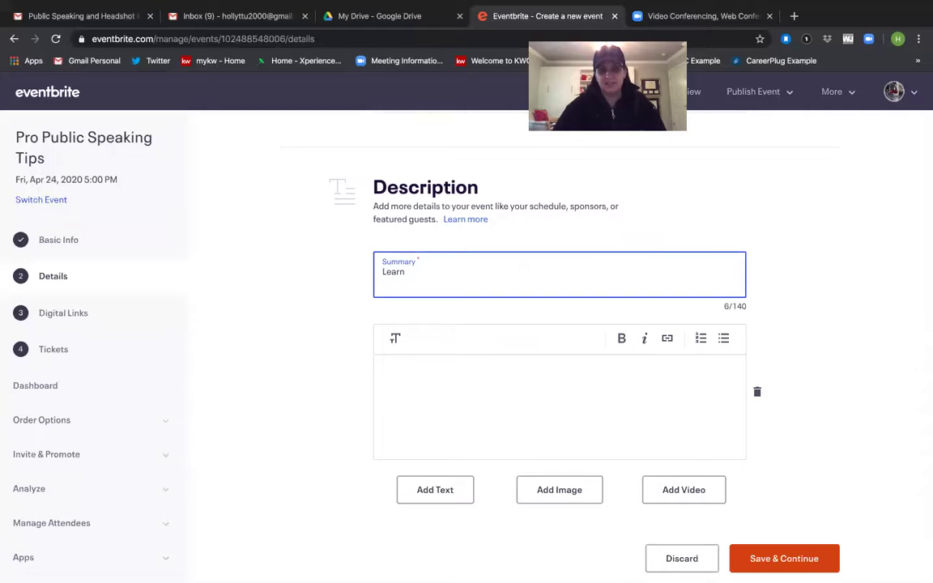
text(how a )
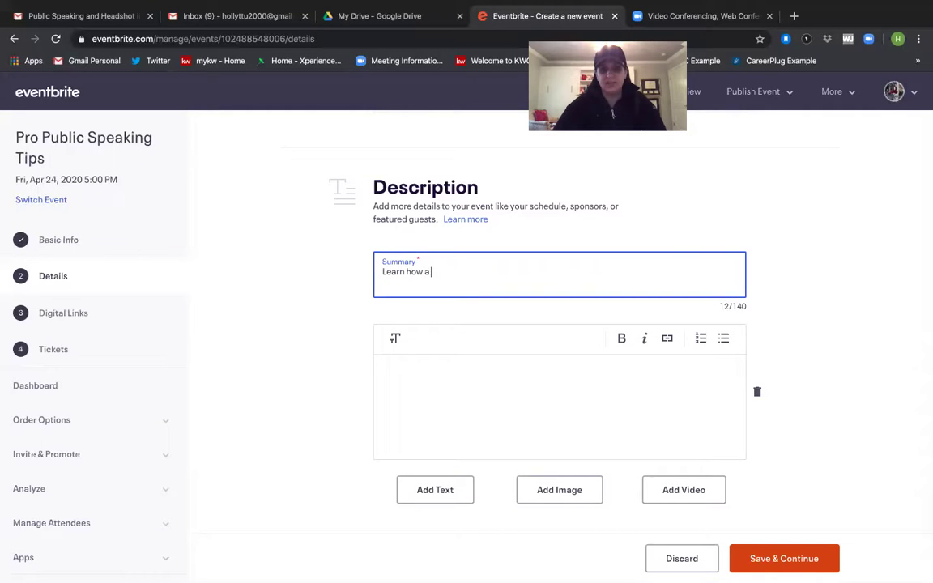
text("nomr)
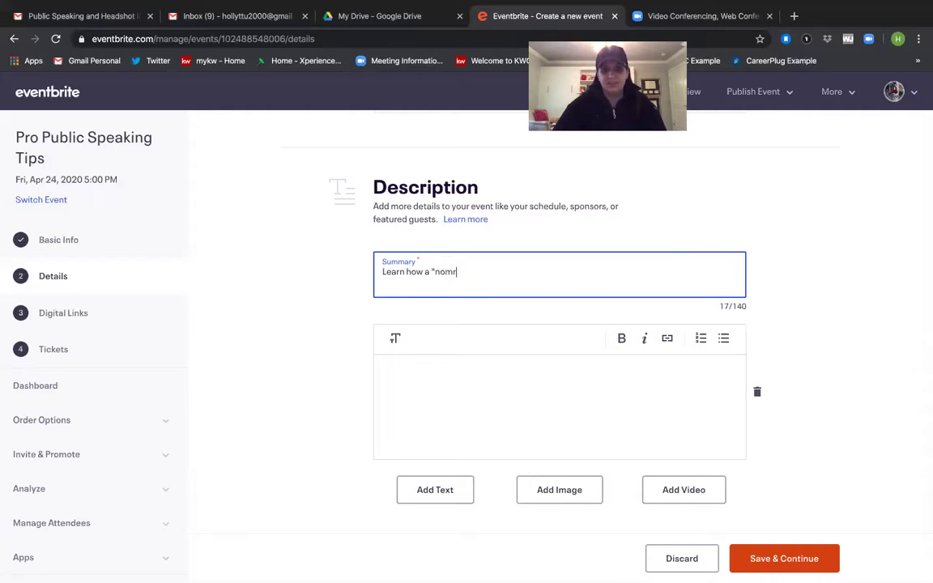
text(mnal)
text(mal )
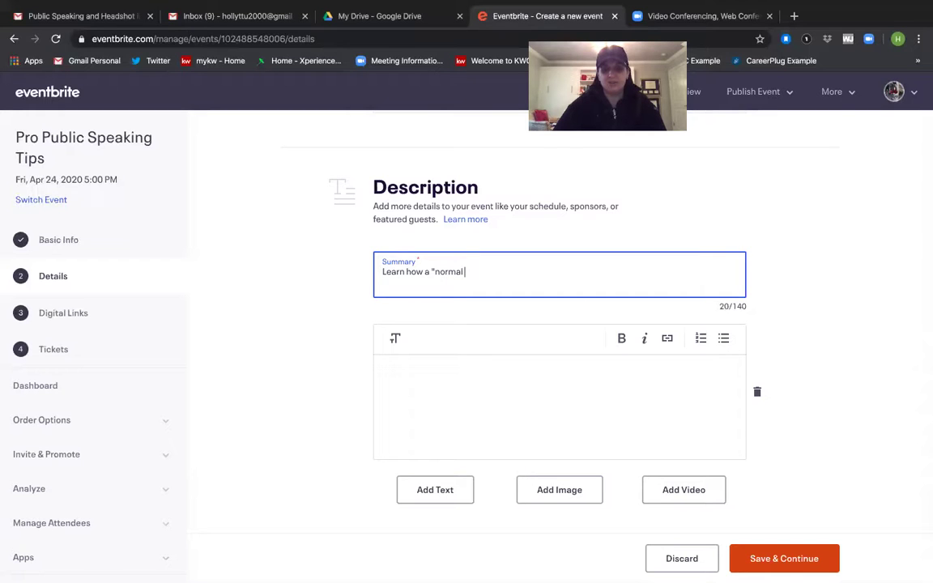
text(person" can)
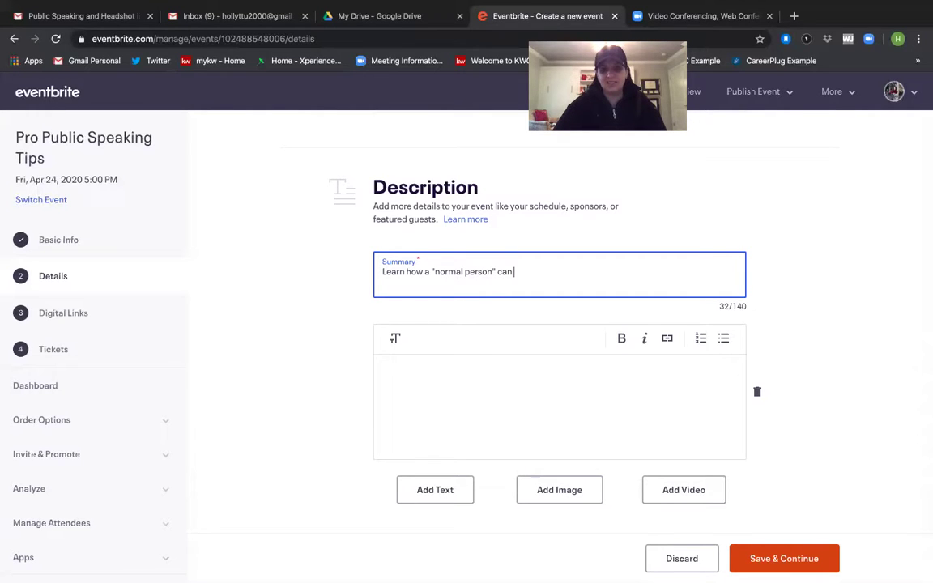
text( speak like a p)
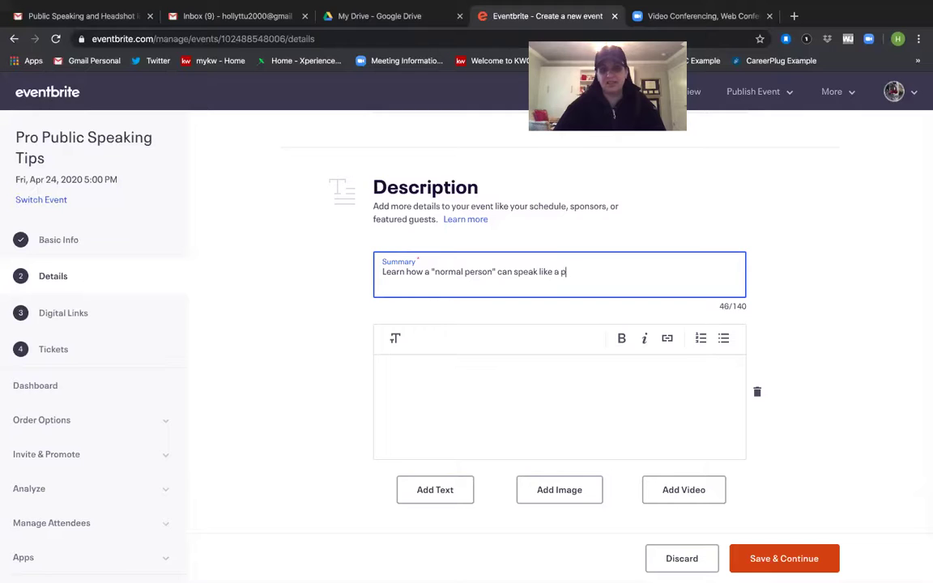
text(rofessiona)
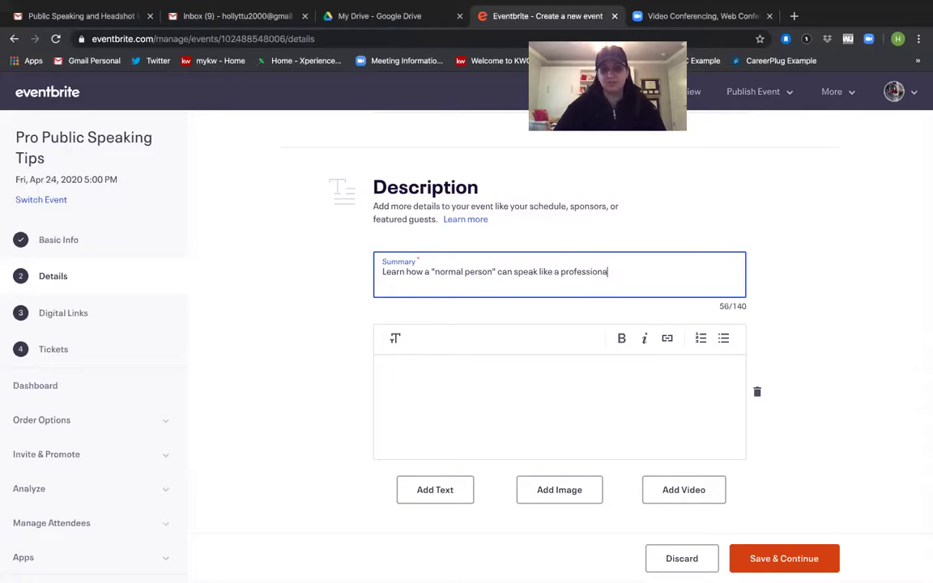
text(l motivational spe)
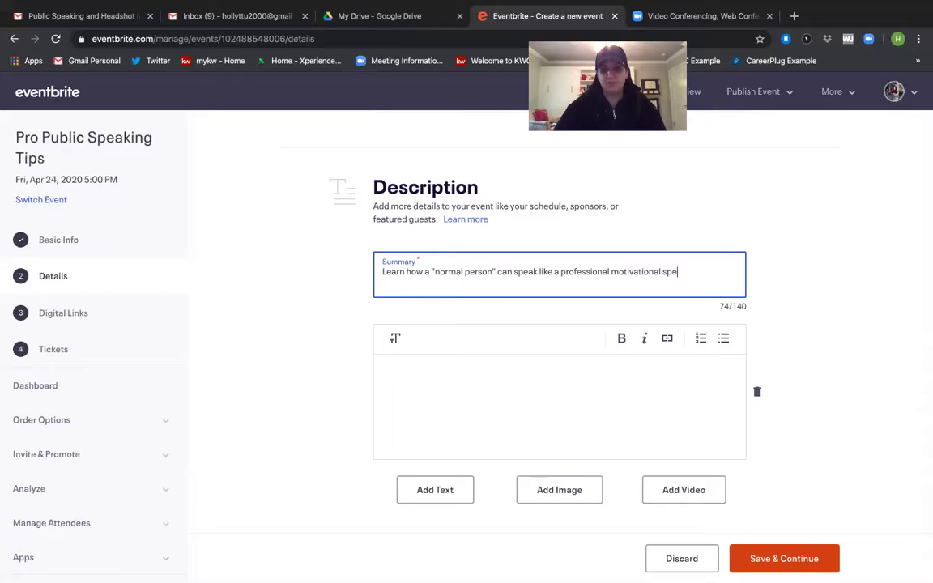
text(aker.)
click(476, 388)
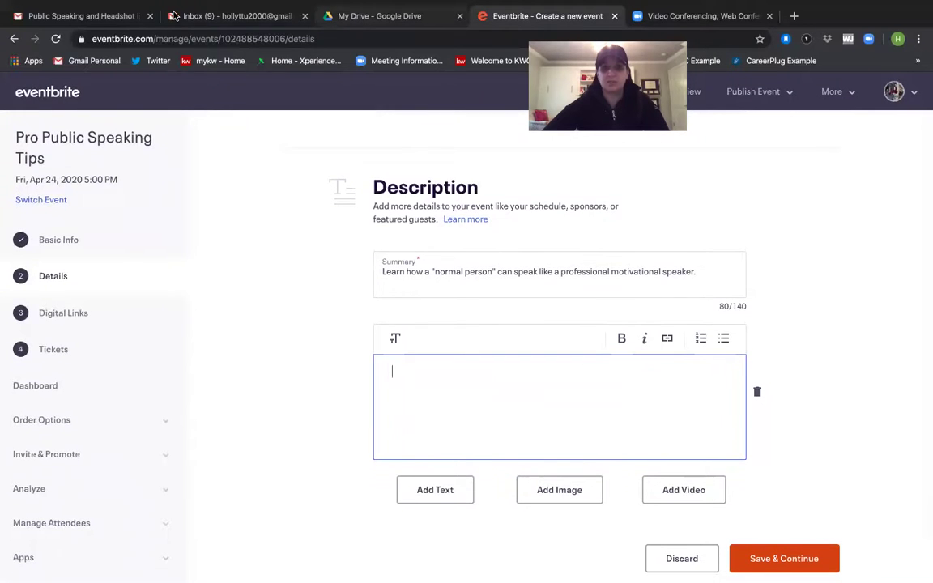
Copy the speaker's bio paragraph from the headshot email in Gmail
click(111, 17)
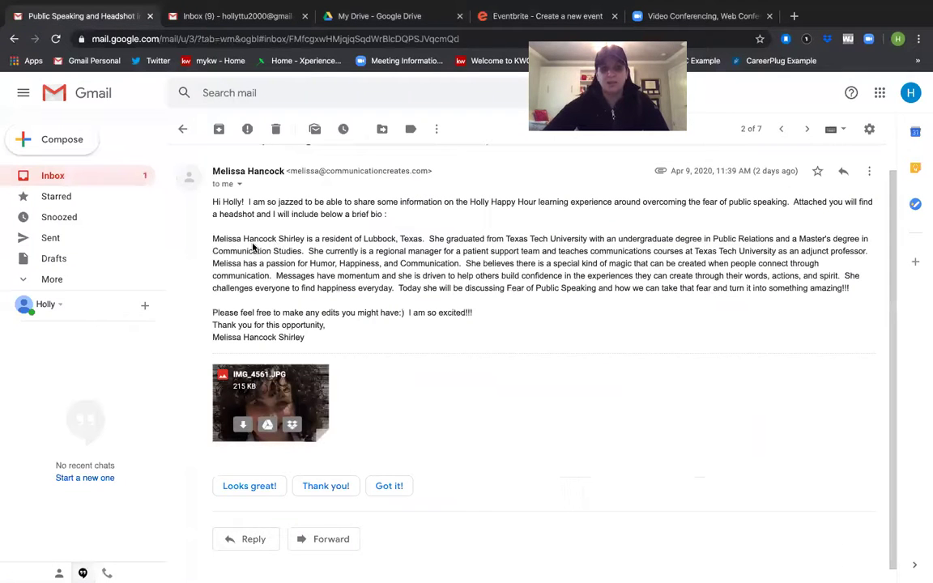
drag(212, 238, 420, 306)
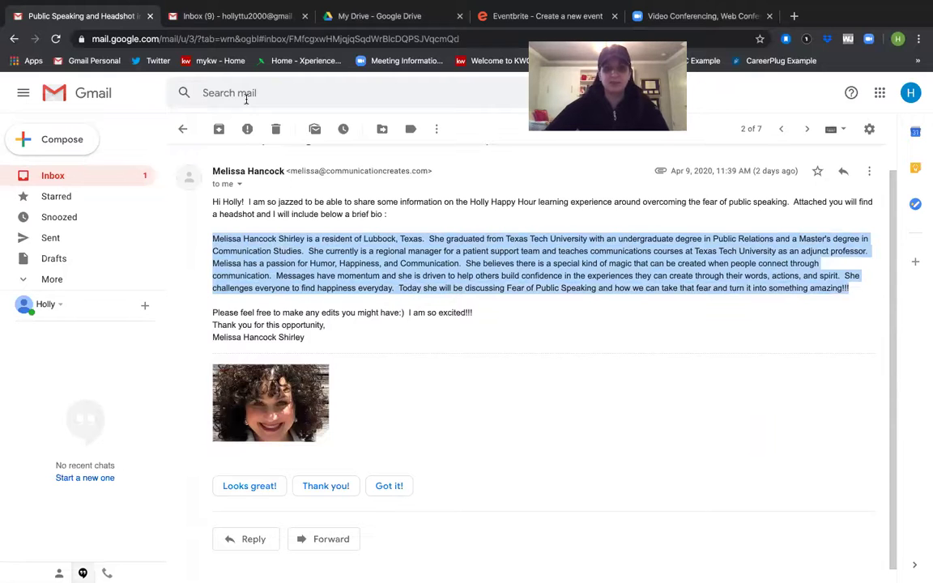
click(118, 9)
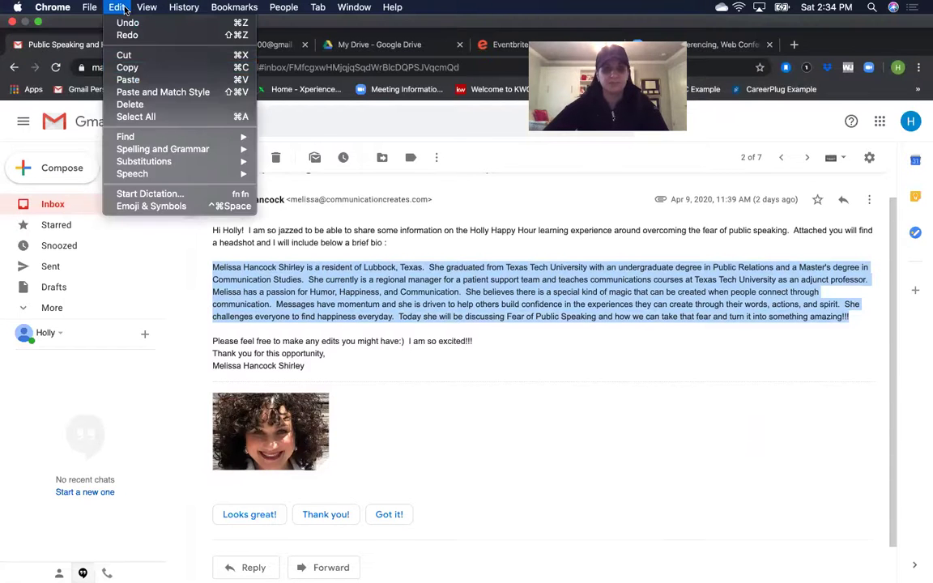
click(127, 67)
Paste the copied speaker bio into the Eventbrite event description
click(499, 25)
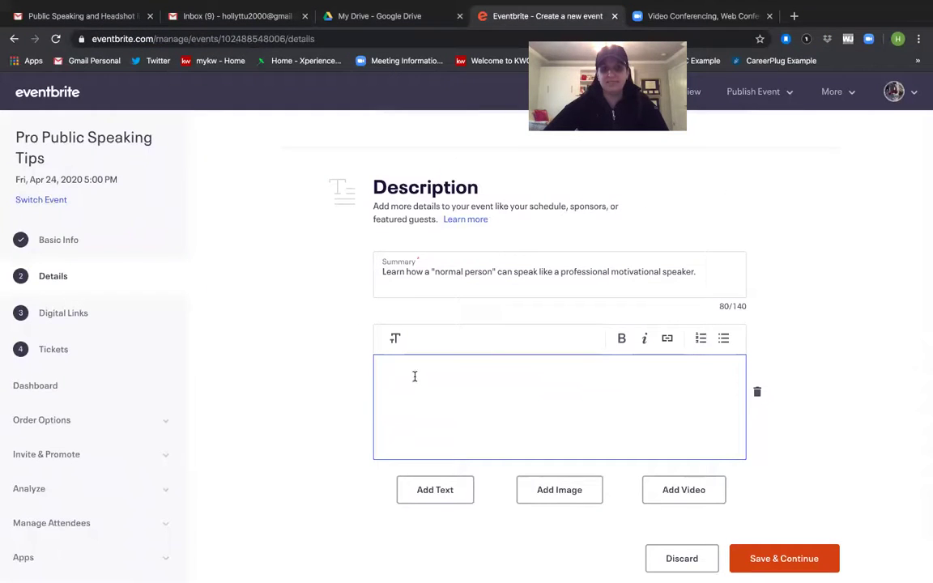
click(118, 8)
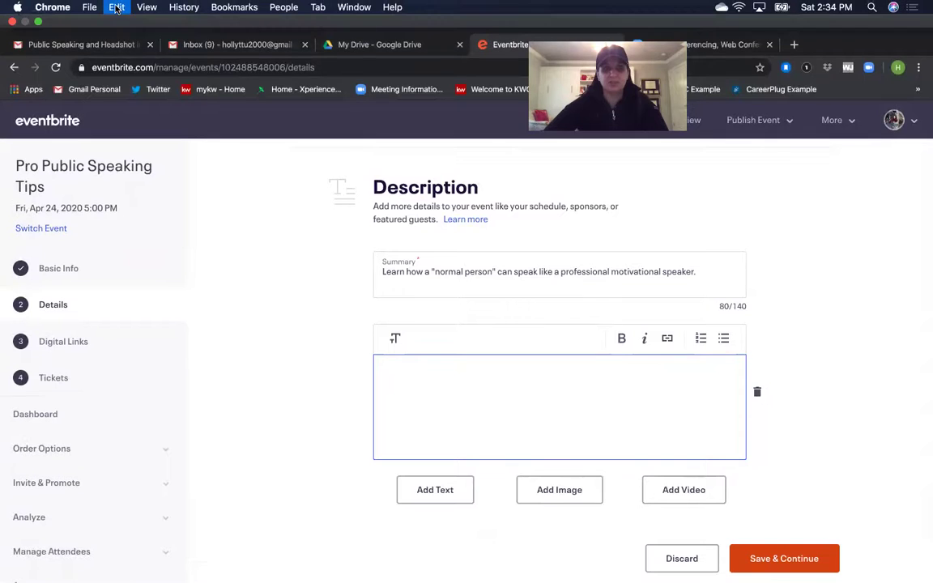
click(128, 80)
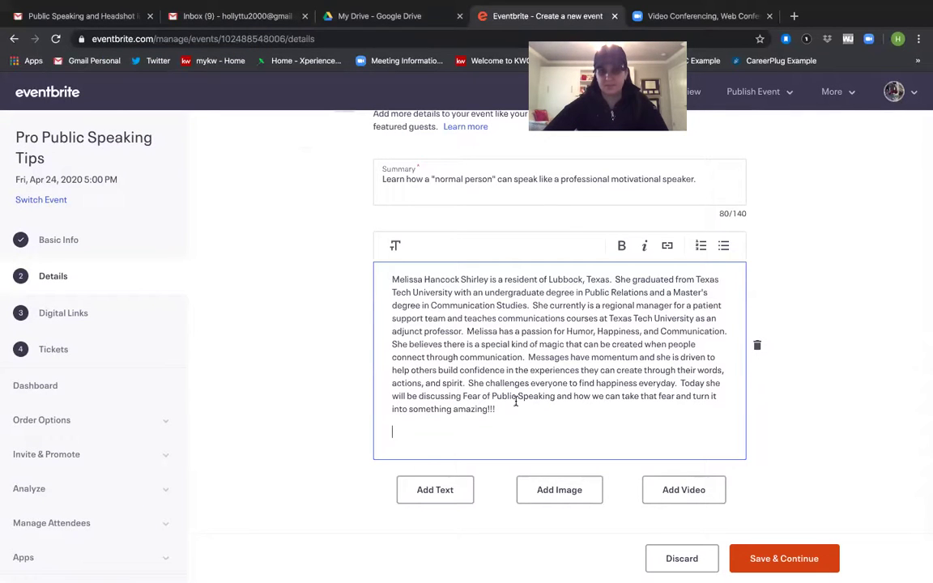
Replace the summary with 'Don't Fear Public Speaking -- Speak Like a Pro'
scroll(515, 401, up, 2)
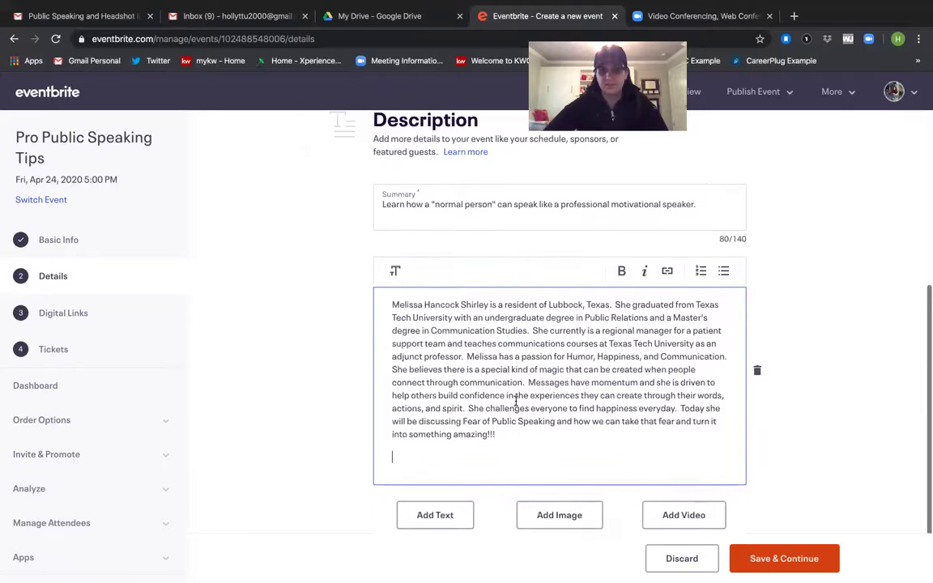
triple_click(511, 246)
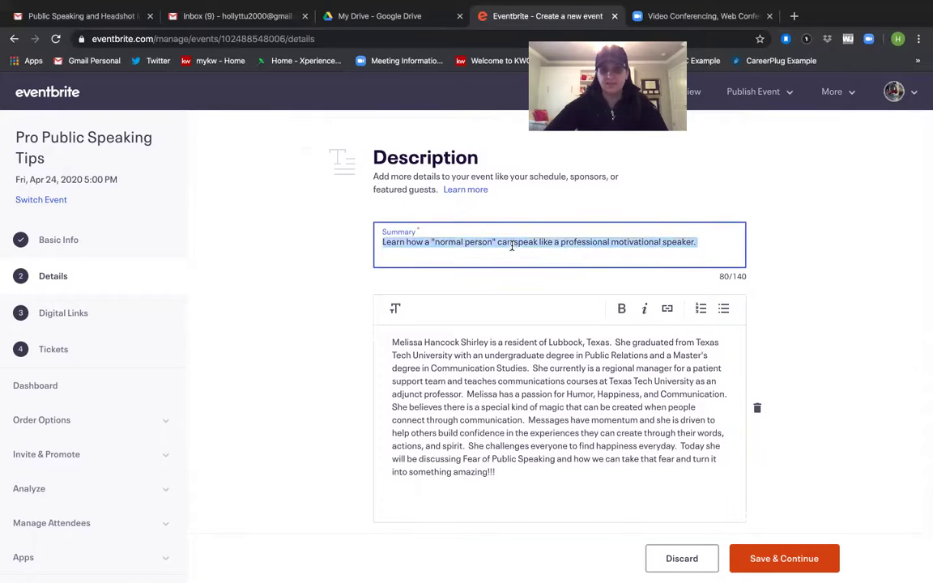
text(Don't Fear )
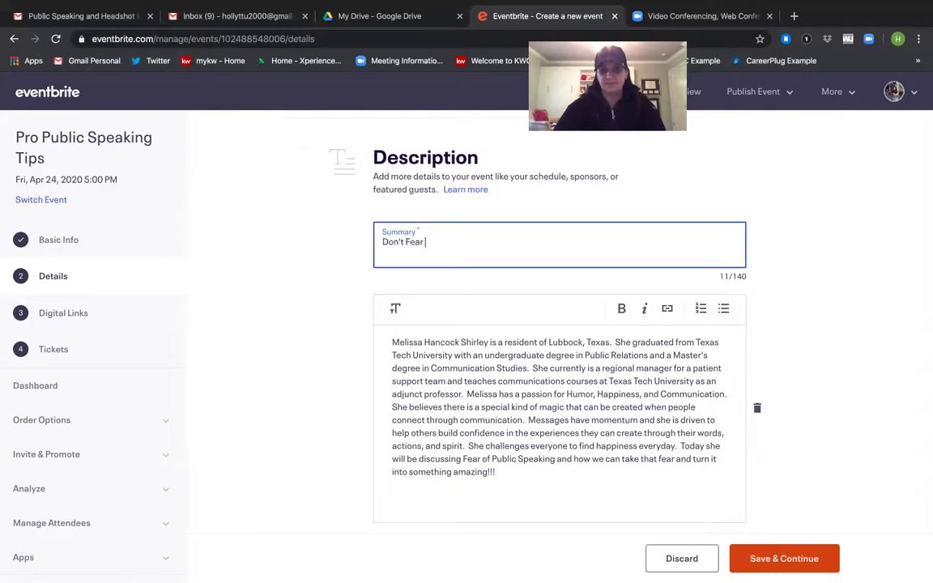
text(Public Speaking -)
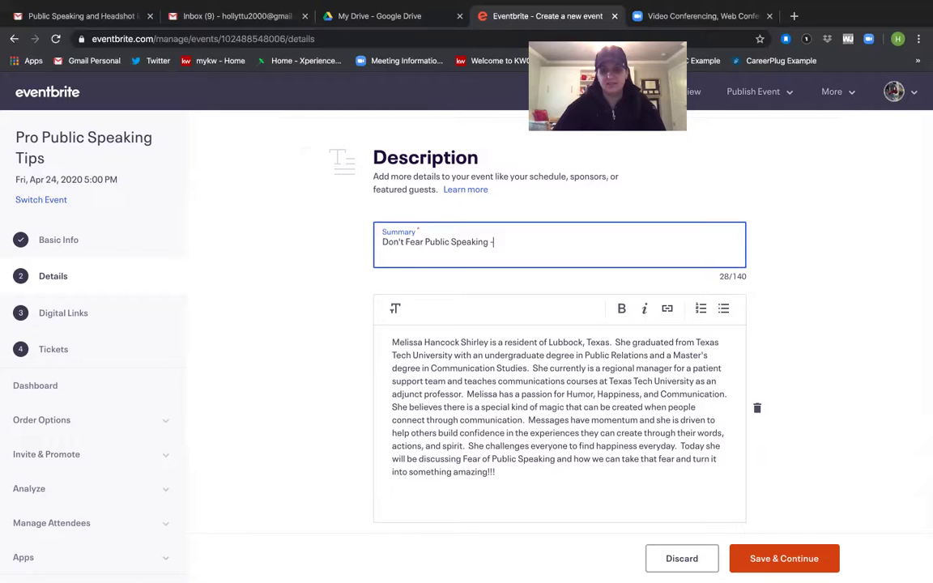
text(- Seeak Like)
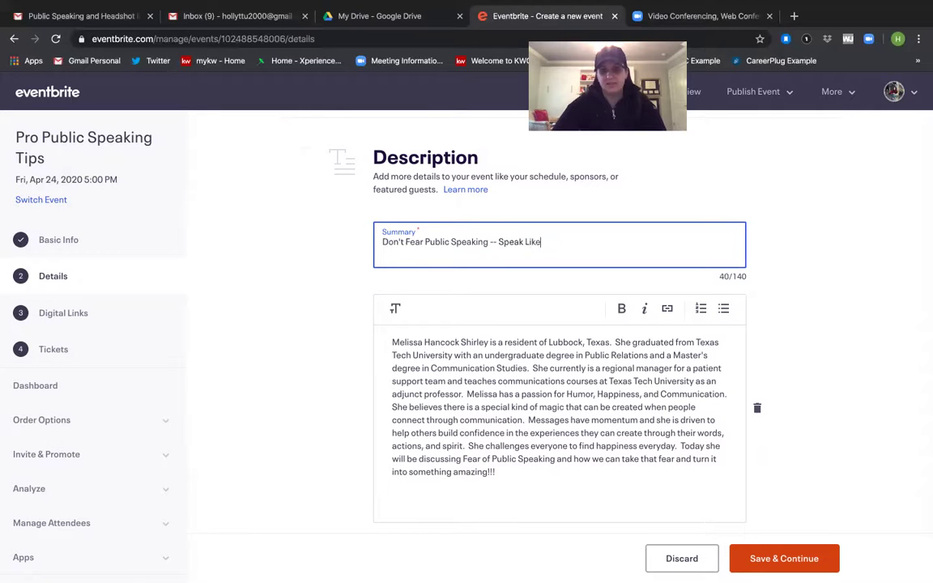
text( a Pro)
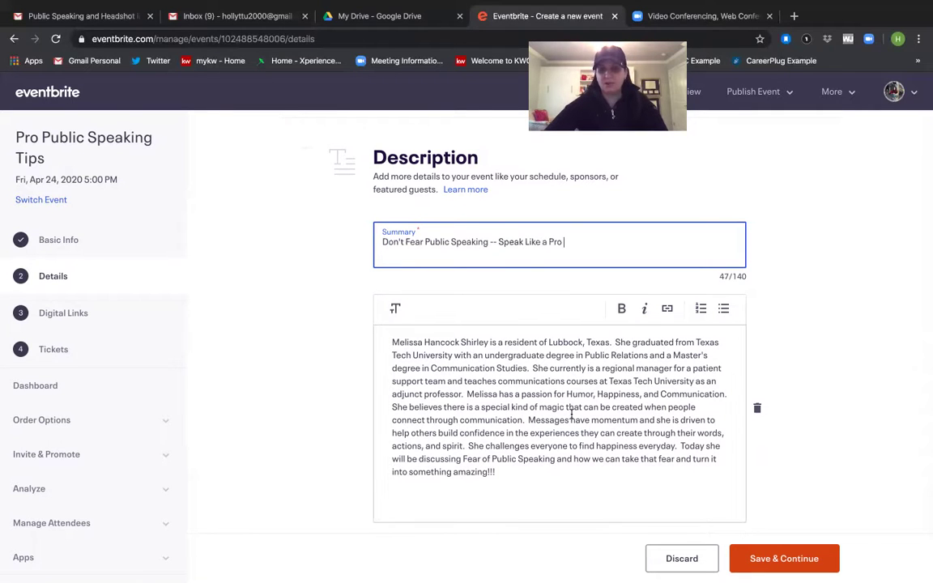
scroll(571, 415, down, 1)
scroll(572, 415, down, 2)
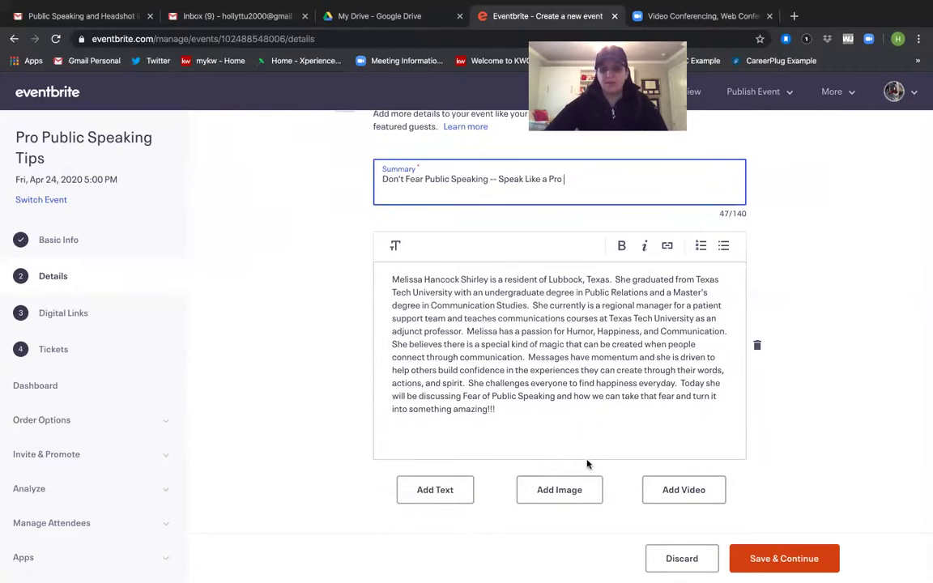
Insert the speaker's headshot photo from the Desktop as an image below the bio
click(579, 494)
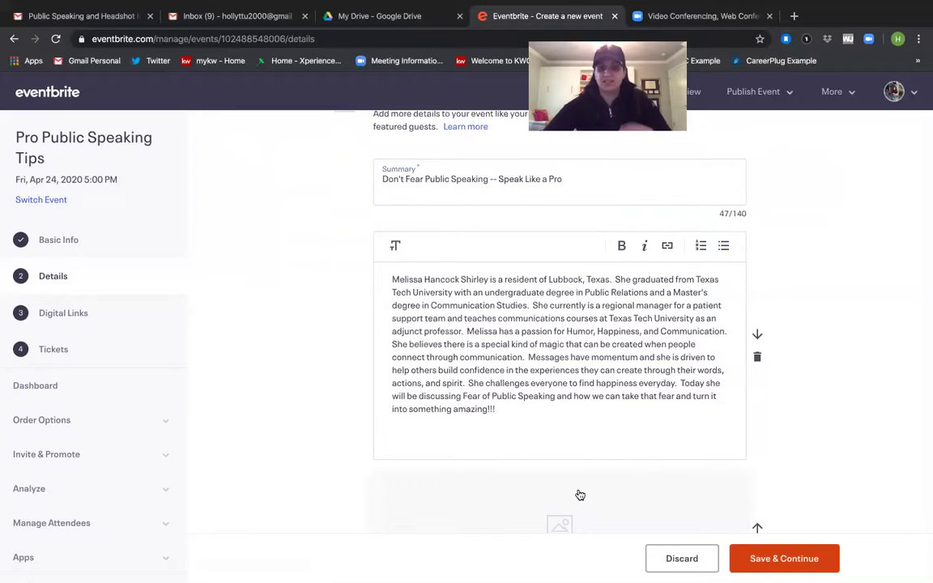
scroll(579, 495, down, 2)
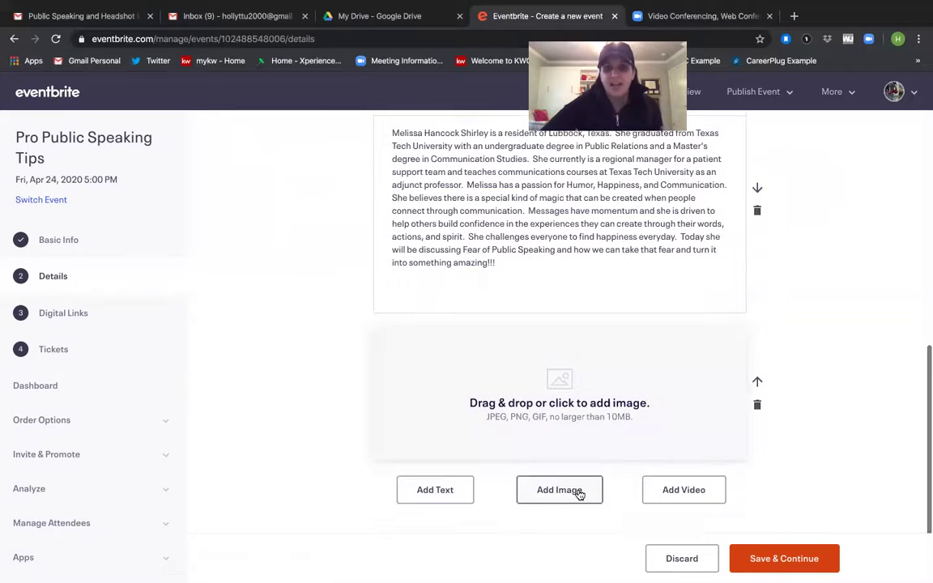
click(565, 392)
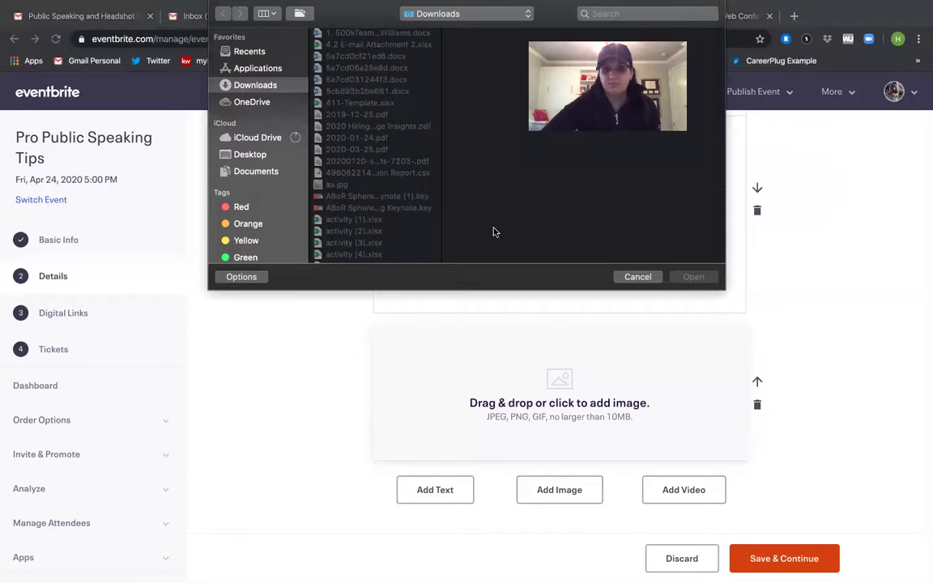
scroll(403, 162, down, 3)
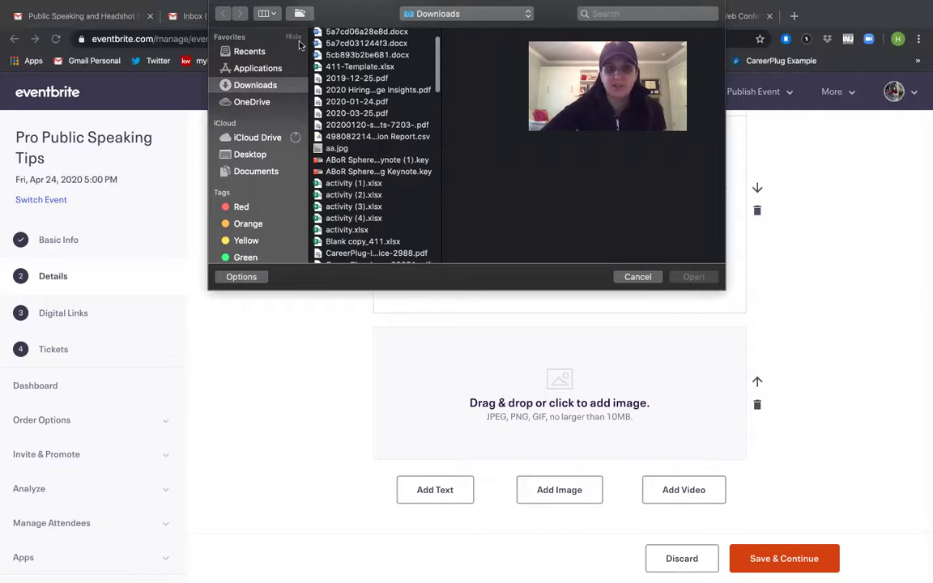
click(250, 154)
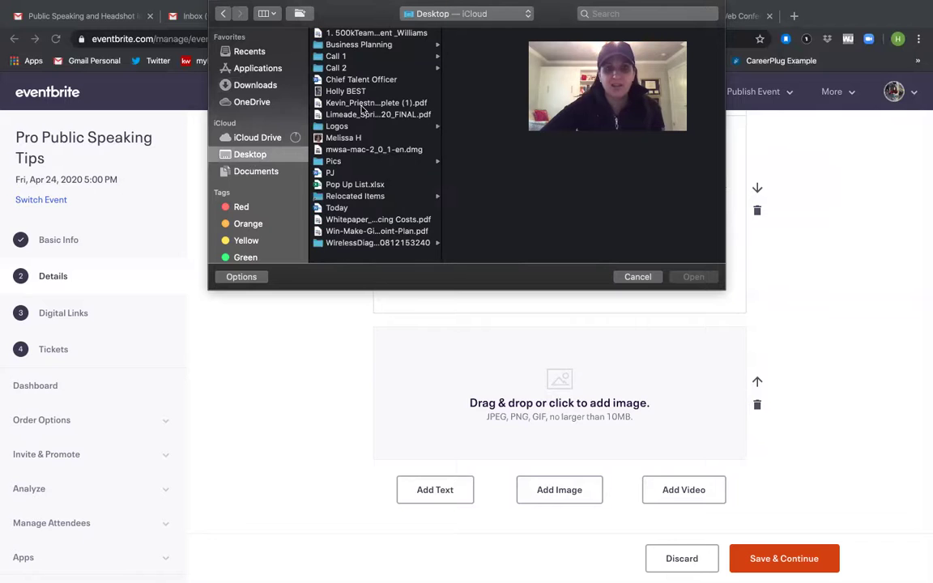
mouse_move(451, 24)
double_click(356, 144)
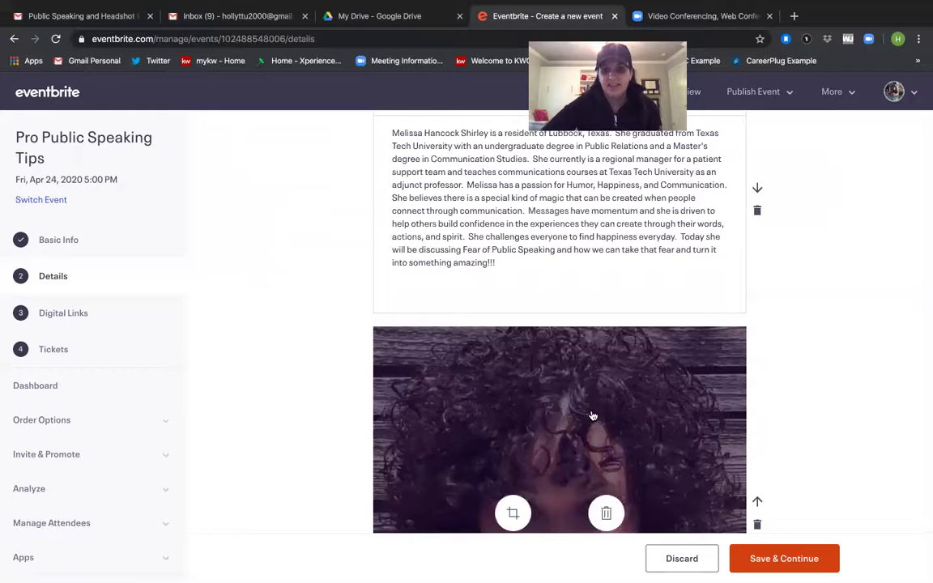
scroll(592, 416, down, 5)
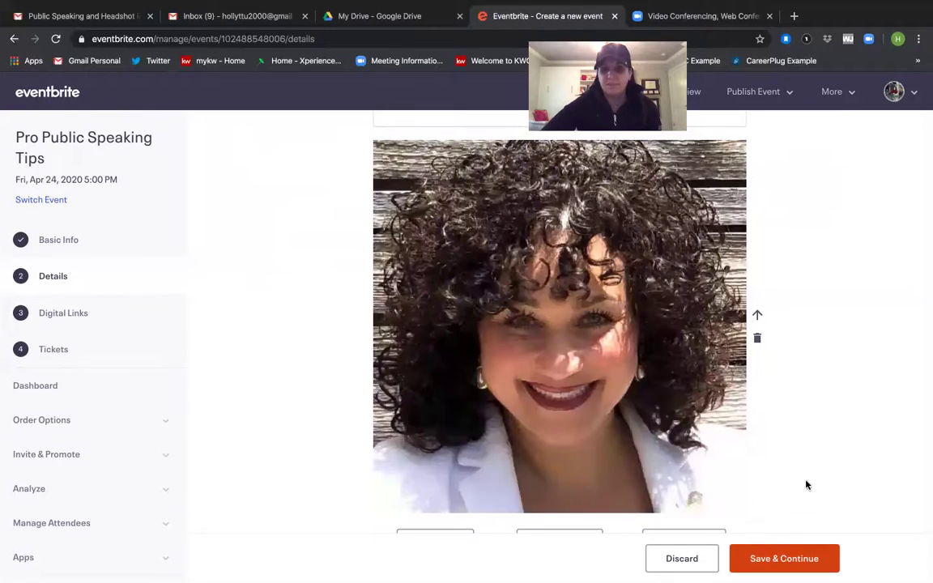
Save the summary, bio and headshot to reach the Enable Digital Links Page step
click(769, 560)
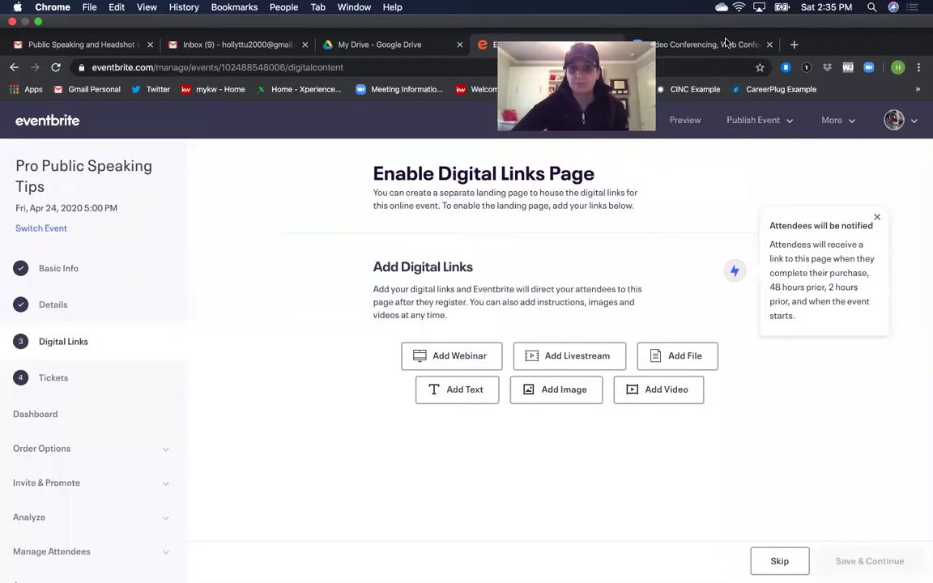
Sign in on the Zoom website and begin scheduling a new meeting
click(727, 43)
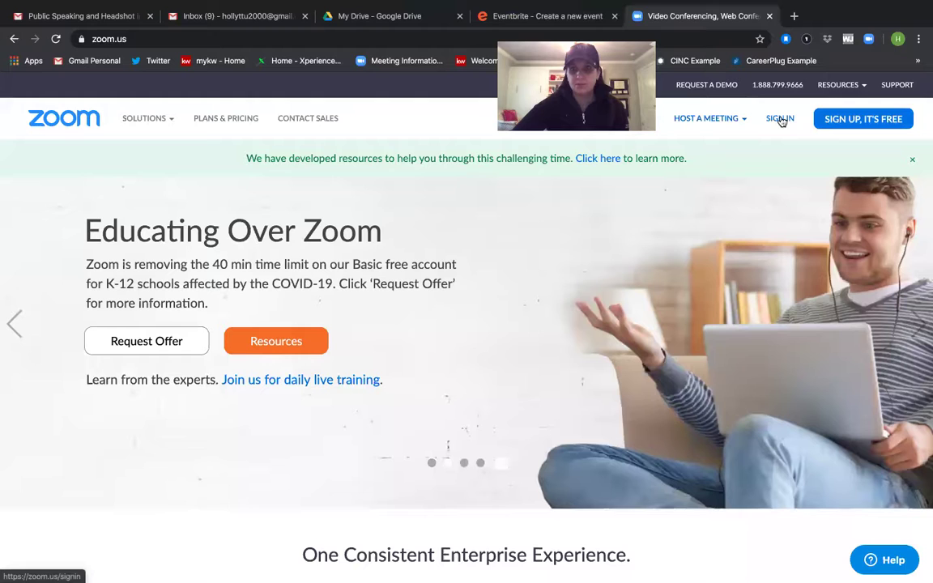
click(780, 120)
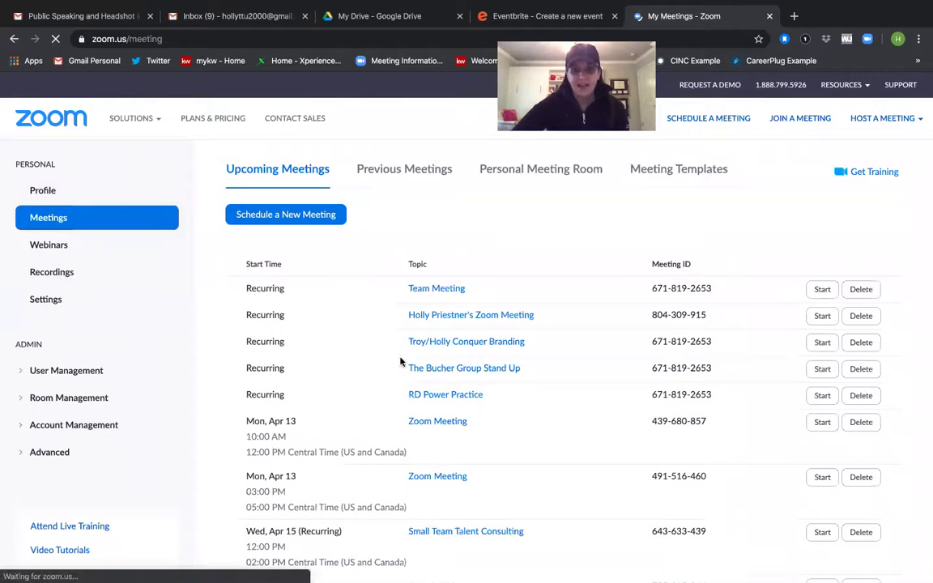
click(311, 273)
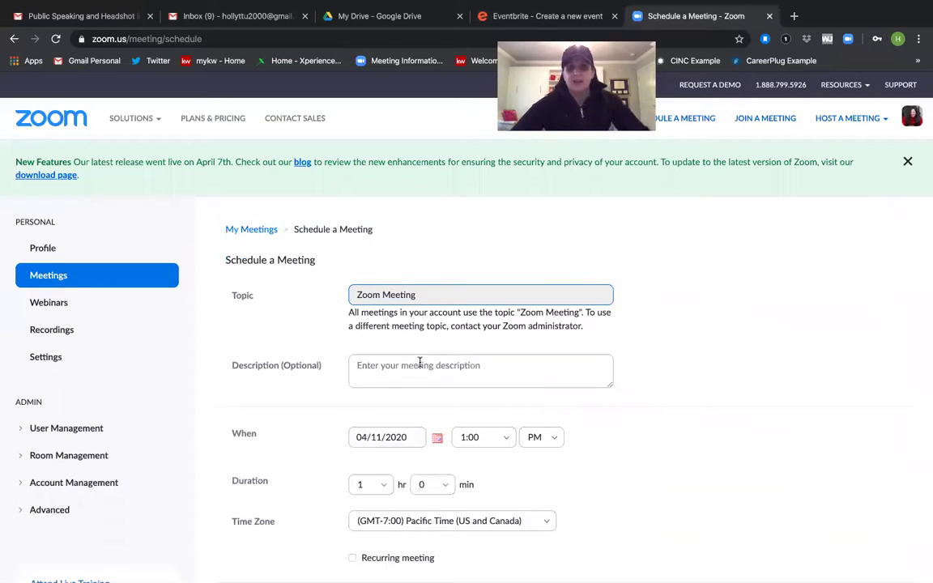
Give the meeting the host's Virtual HH topic, dated April 24 at 5:00
click(420, 368)
text(Meliss)
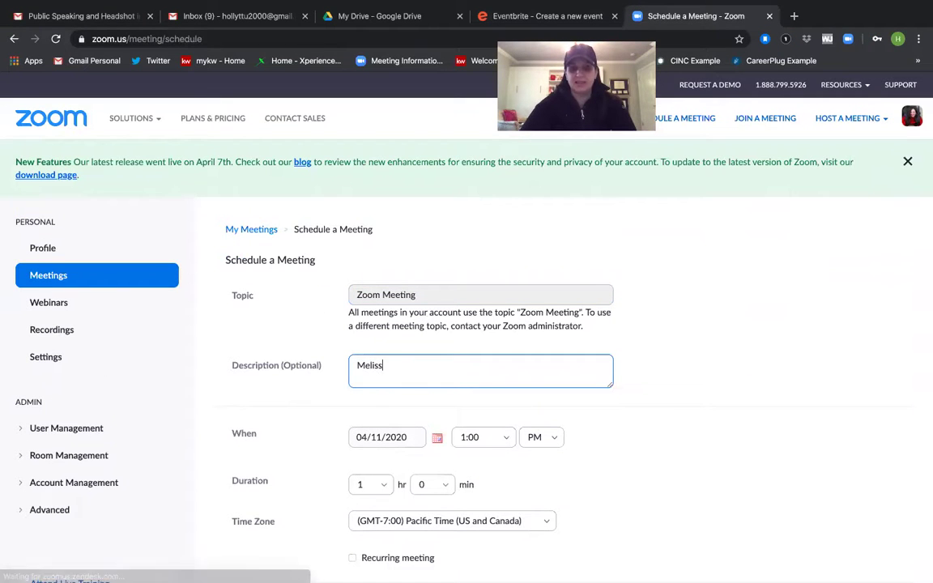
text(a's Virtual HH)
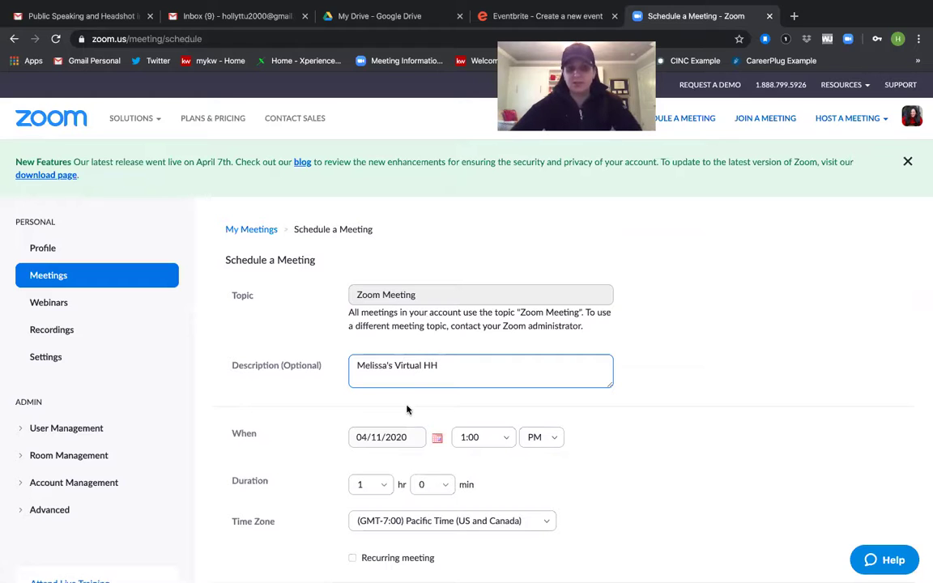
click(436, 437)
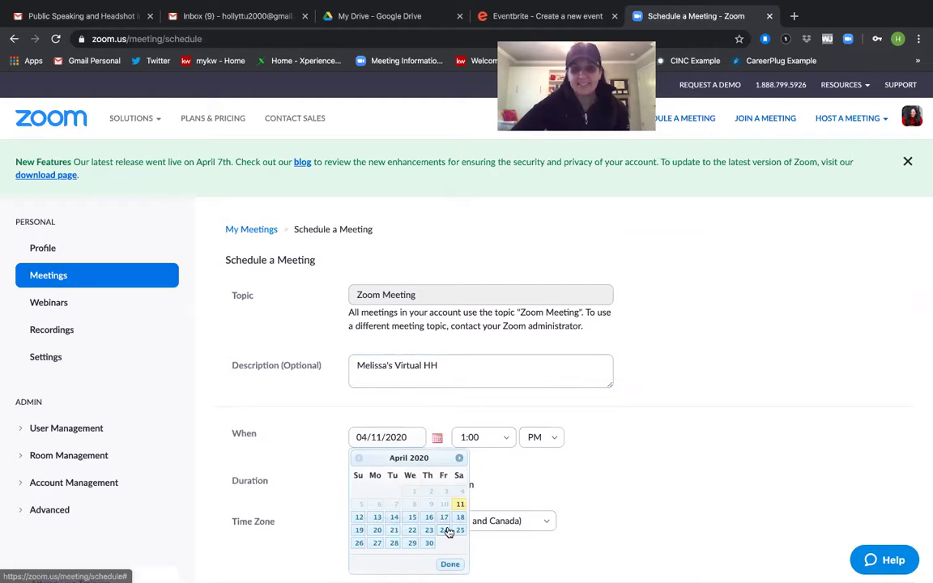
click(444, 530)
click(507, 439)
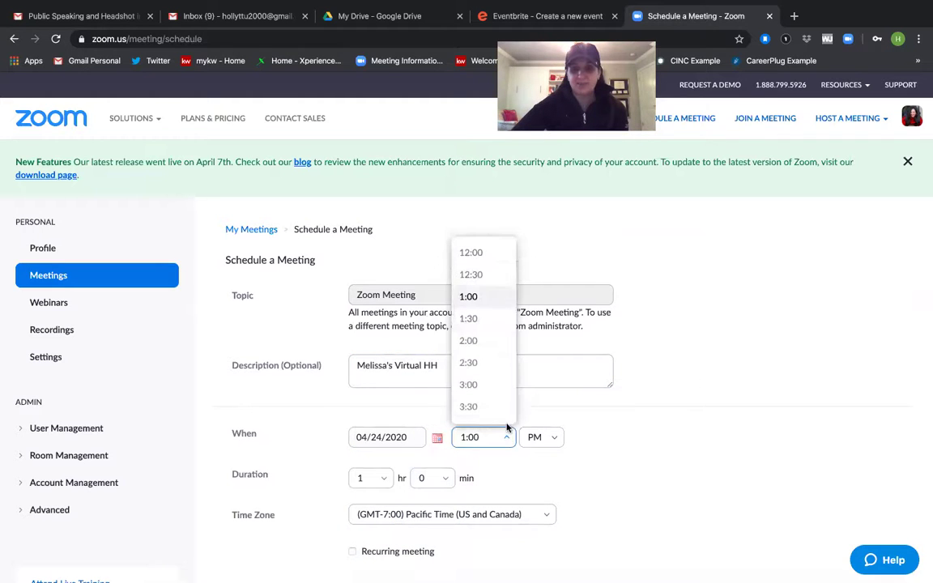
scroll(495, 368, down, 3)
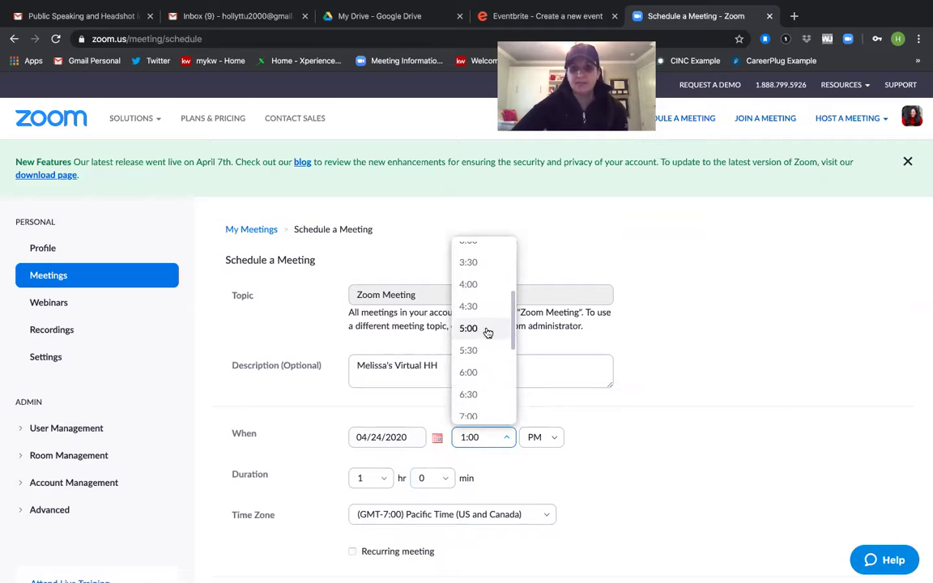
click(486, 327)
scroll(633, 508, down, 3)
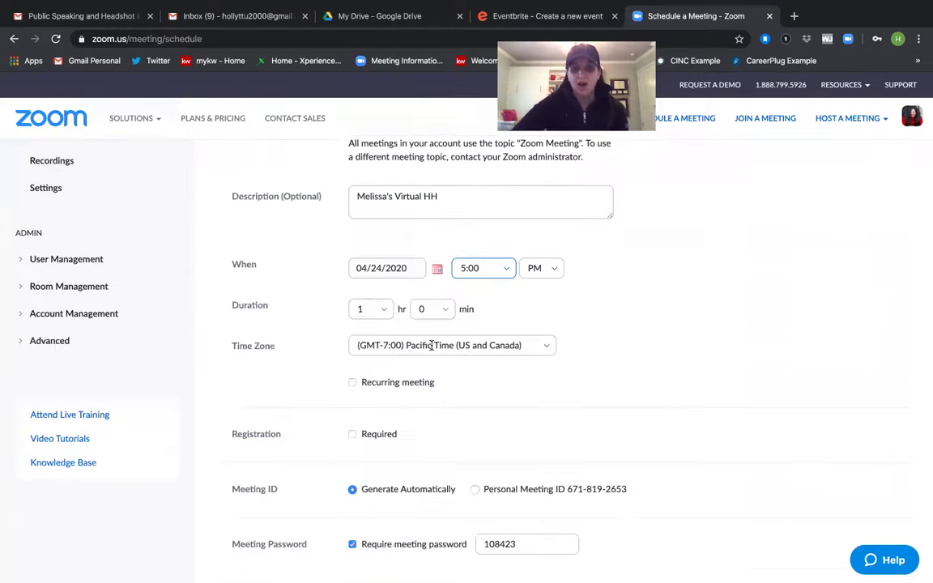
Set the meeting duration to 0 hours 30 minutes in Central Time (US and Canada)
click(368, 310)
click(364, 335)
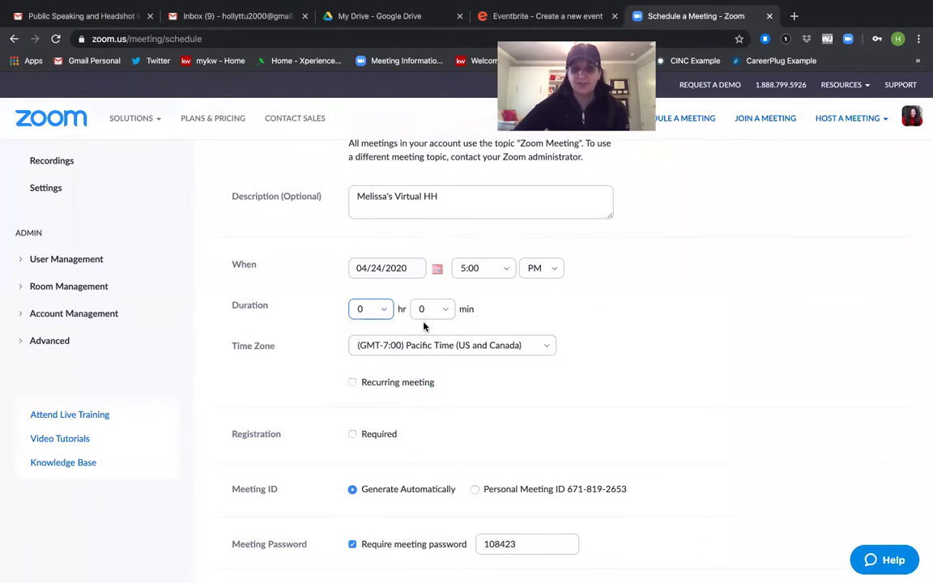
click(433, 310)
click(433, 378)
click(501, 346)
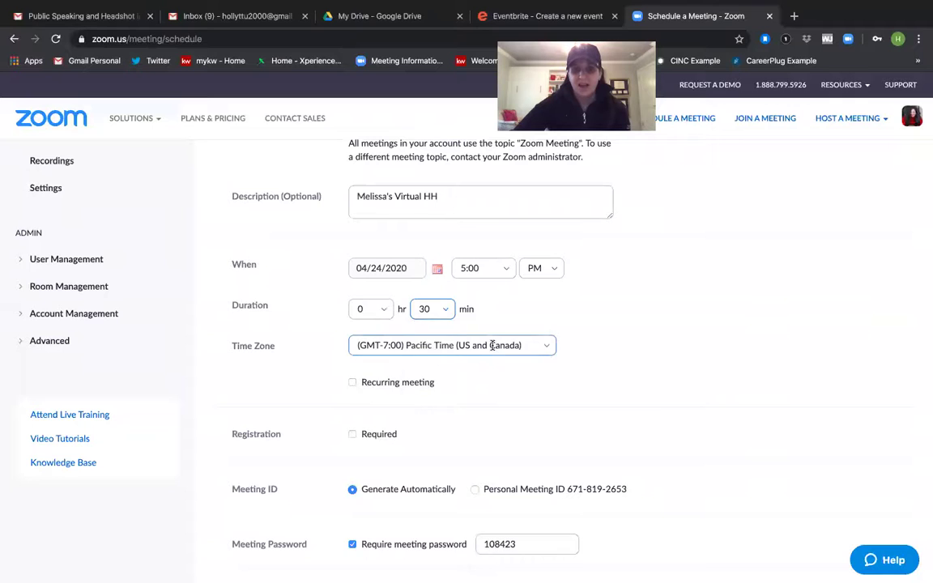
scroll(495, 453, up, 1)
scroll(495, 453, down, 4)
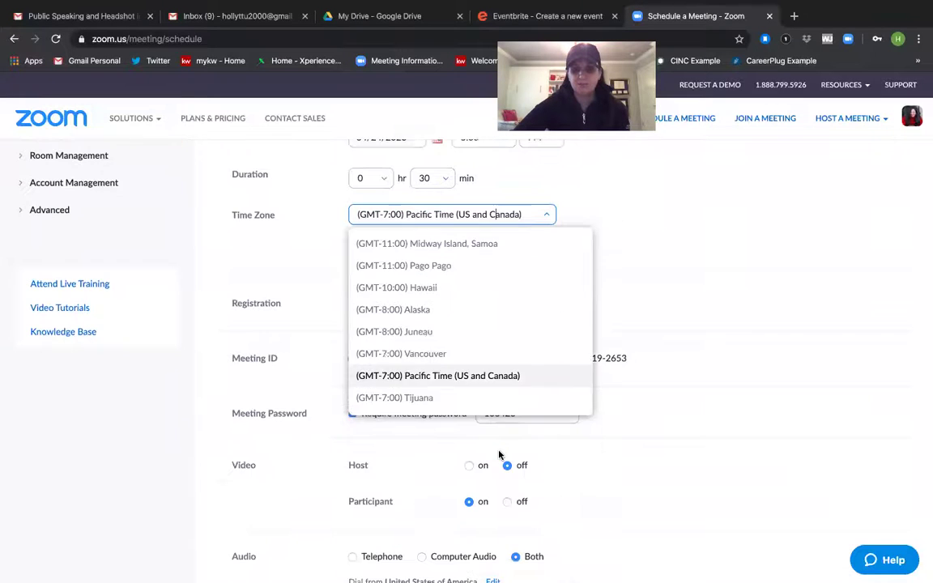
scroll(500, 390, down, 6)
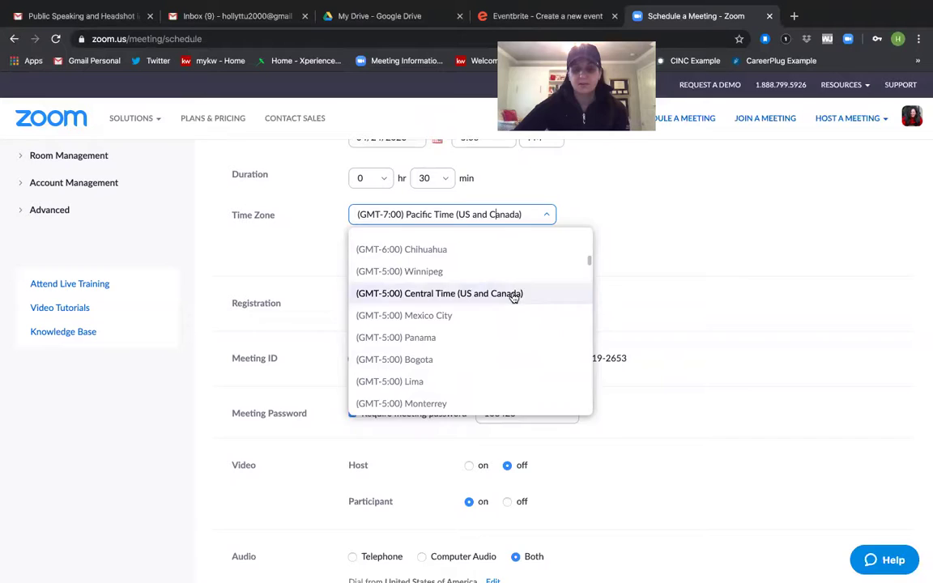
click(513, 294)
scroll(638, 356, down, 1)
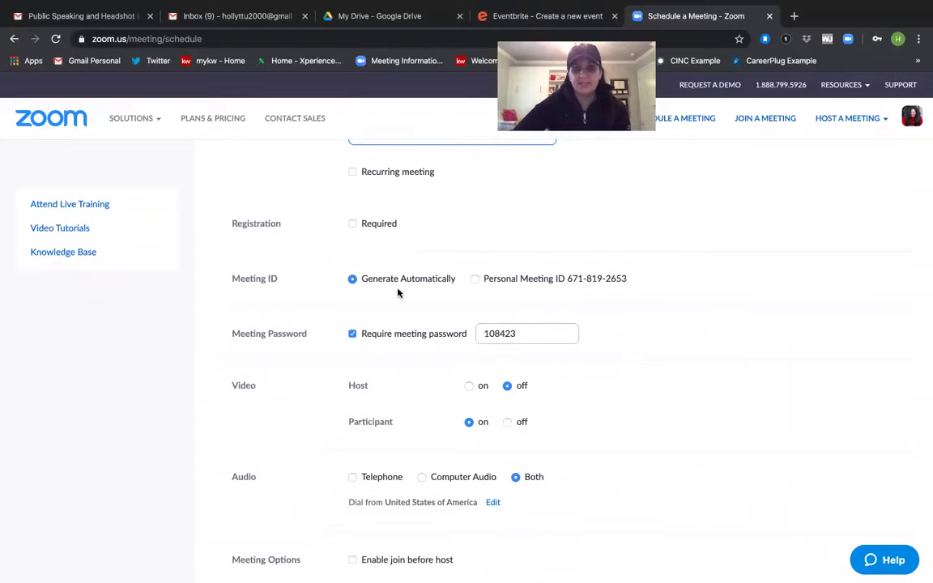
Turn off the meeting password requirement and save the scheduled meeting
click(353, 334)
scroll(483, 387, down, 5)
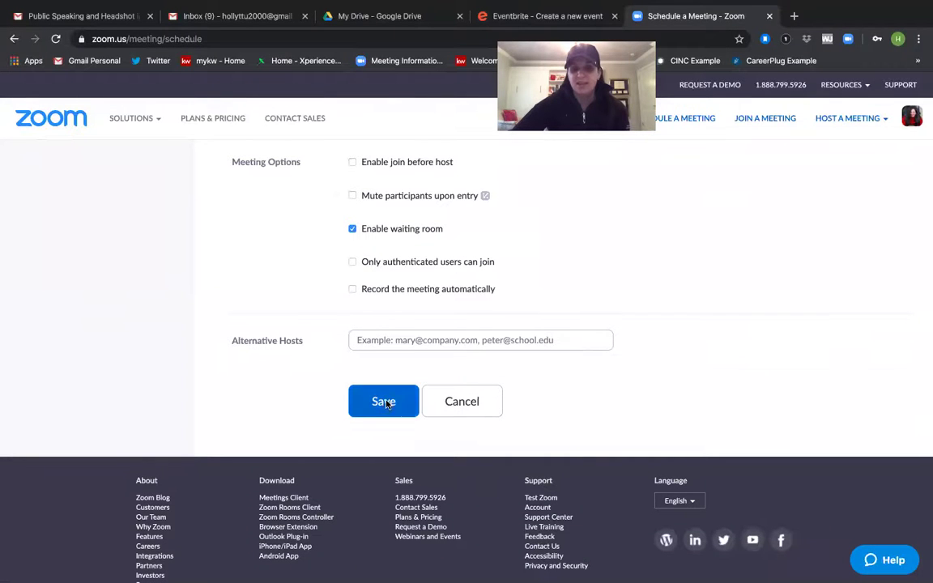
click(386, 402)
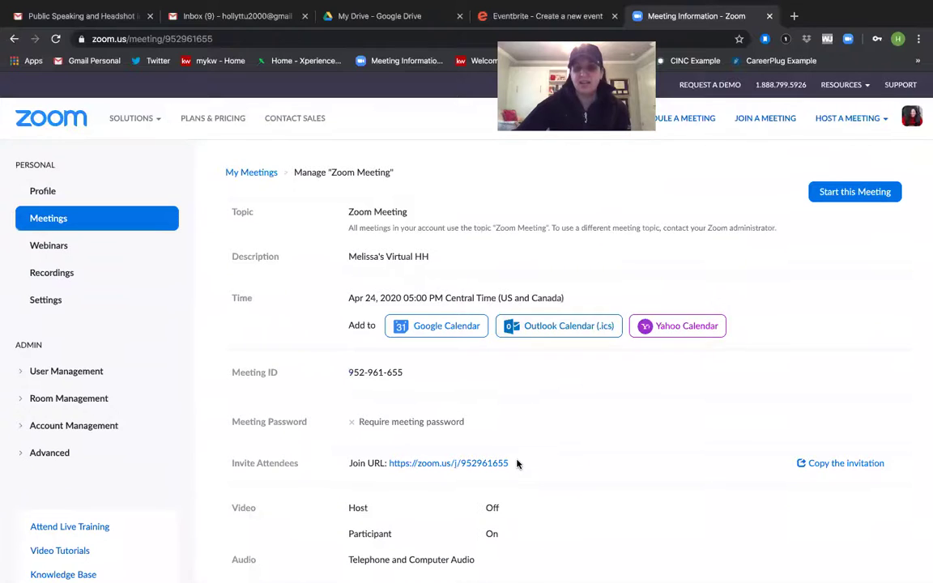
Copy the meeting's join URL with Edit > Copy
drag(509, 463, 388, 463)
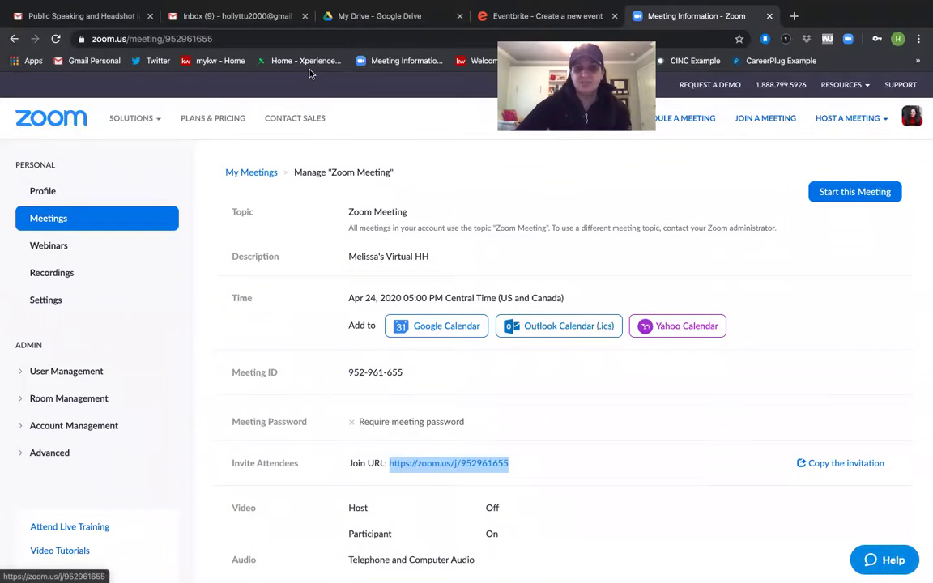
click(117, 6)
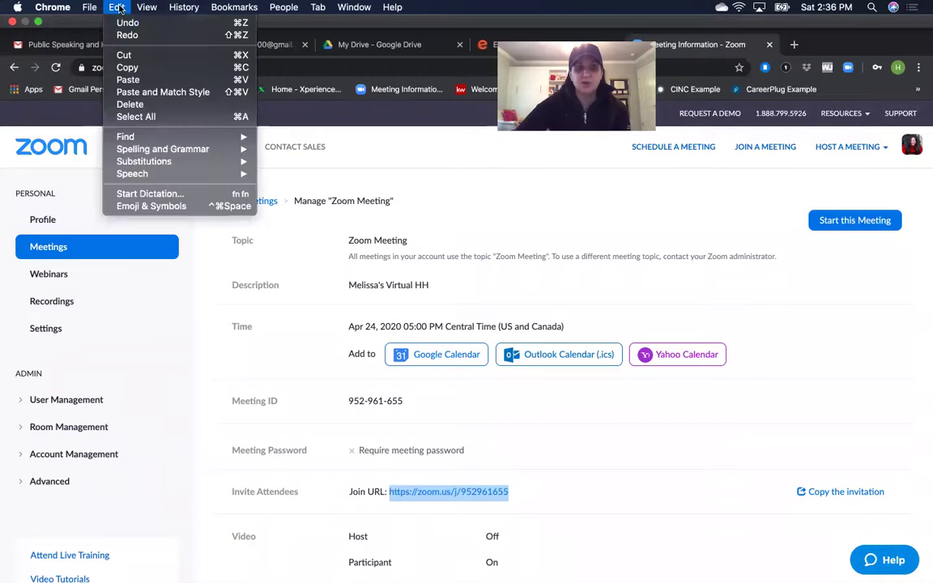
click(127, 67)
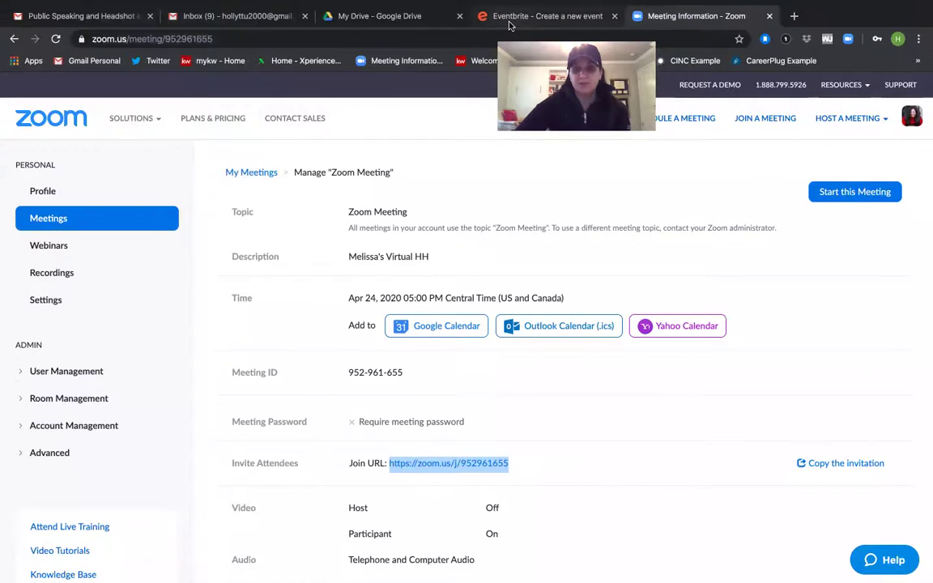
Back in Eventbrite, add a webinar link and paste the Zoom join URL into it
click(510, 18)
click(457, 328)
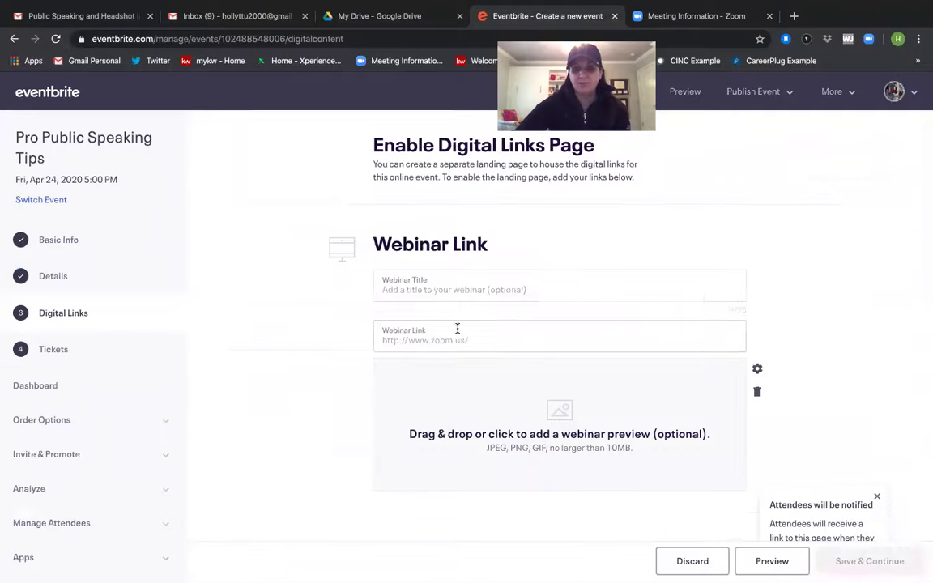
click(427, 289)
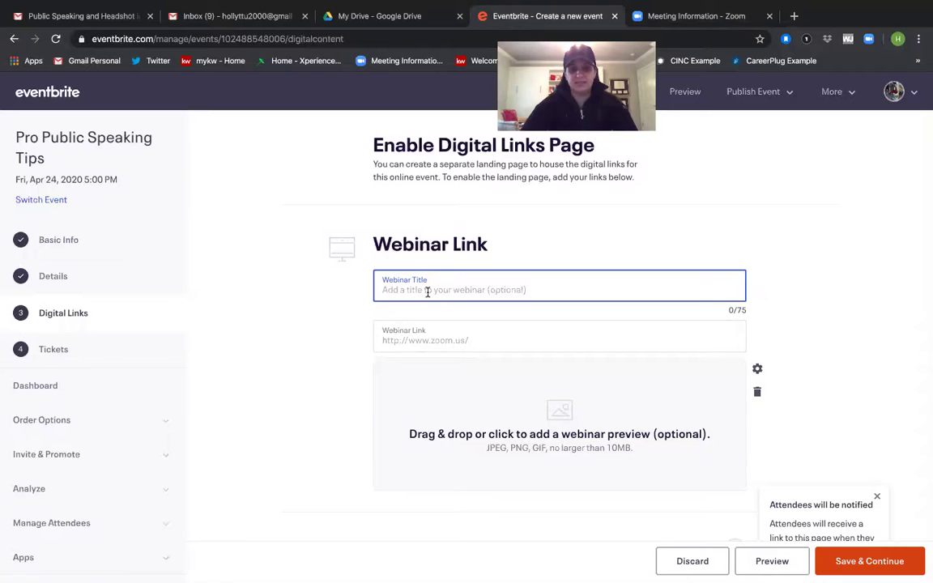
text(Melissa's V)
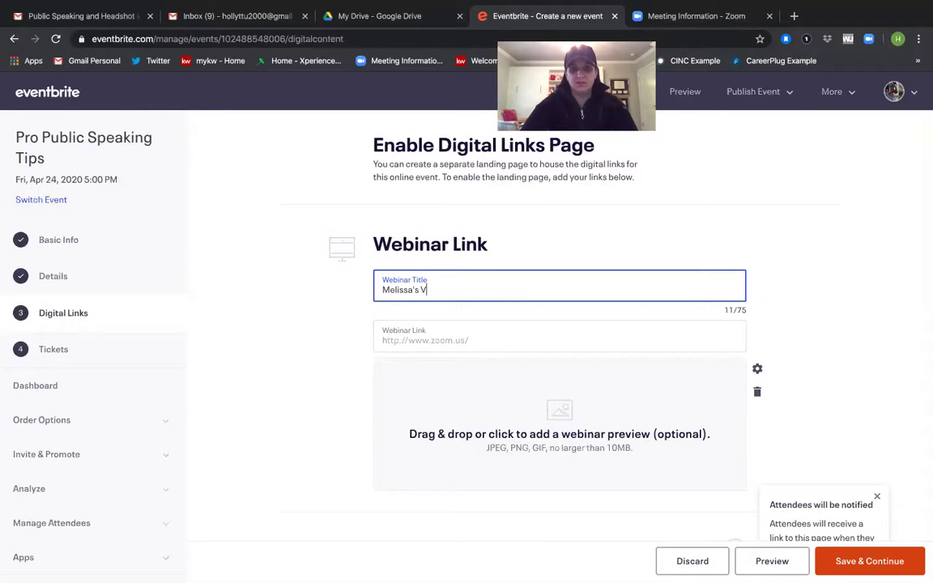
text(irtual HH)
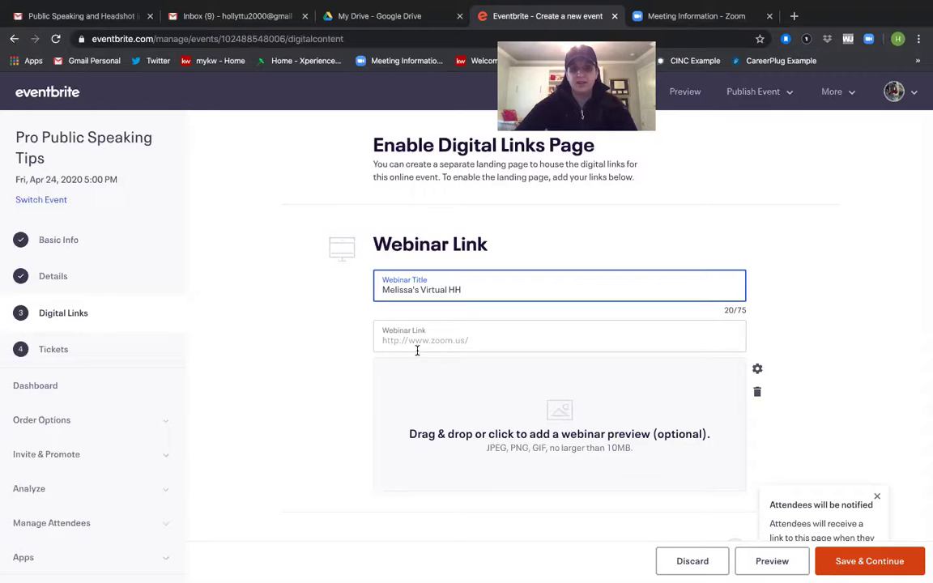
click(416, 346)
click(116, 7)
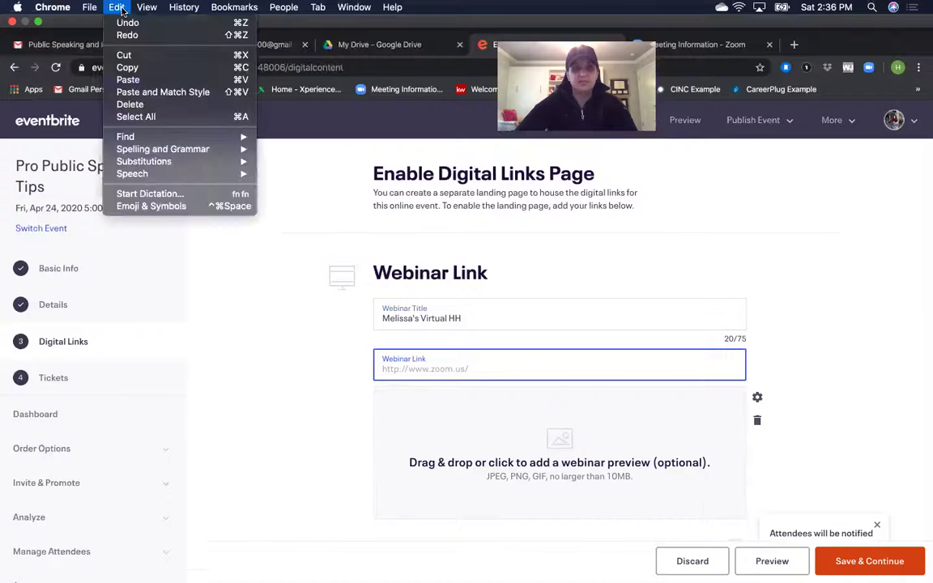
click(193, 92)
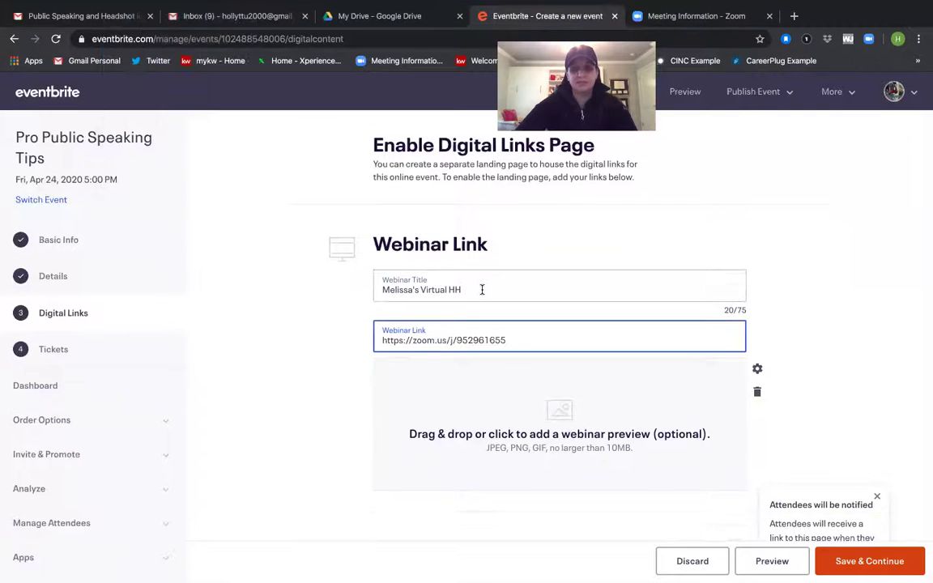
Retitle the webinar 'Don't Fear Public Speaking -- Speak Like a Pro' and start adding a preview image
triple_click(480, 289)
text(Don't Fear Publi)
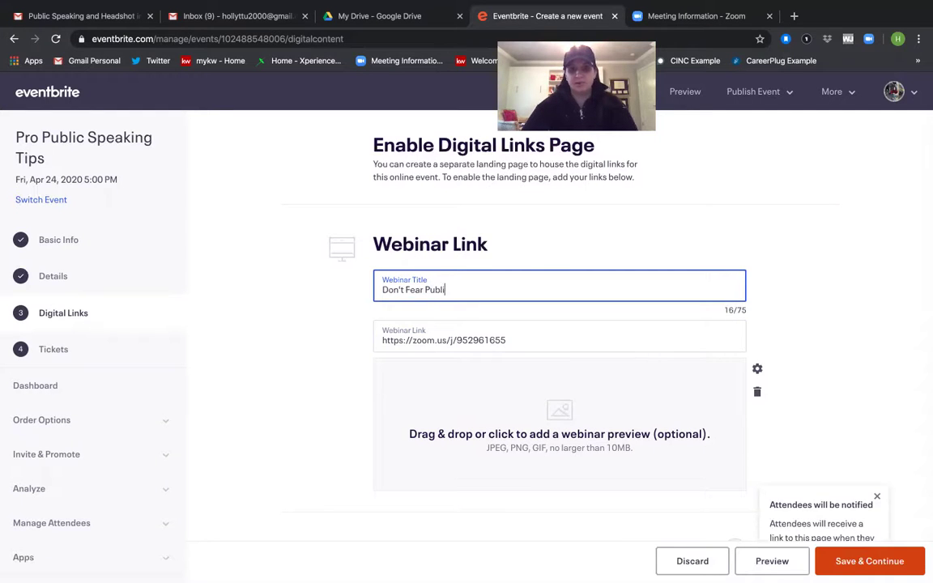
text(c Speaking -- Speak Like)
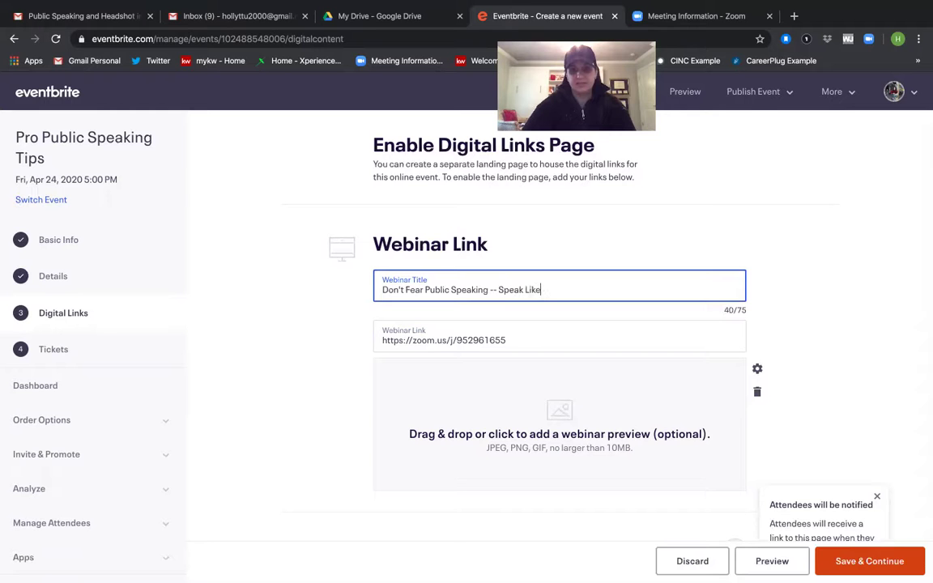
text( a Pro)
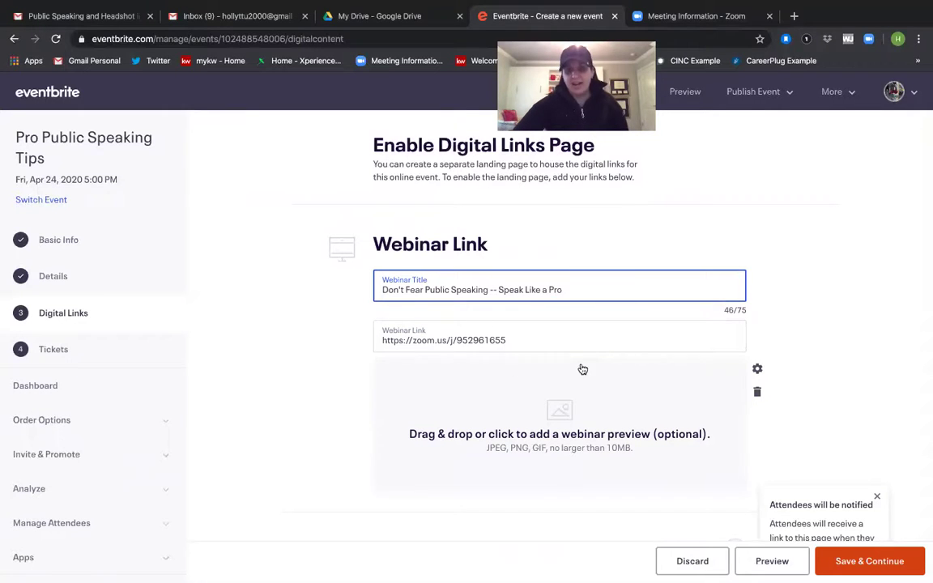
click(567, 408)
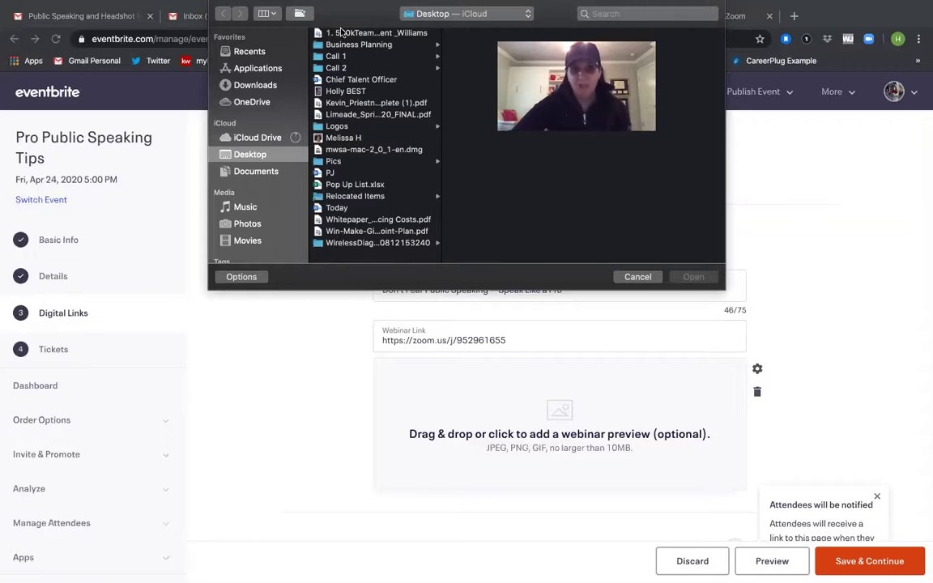
Upload the portrait photo, nudge the crop area, and save it as the webinar preview
double_click(360, 139)
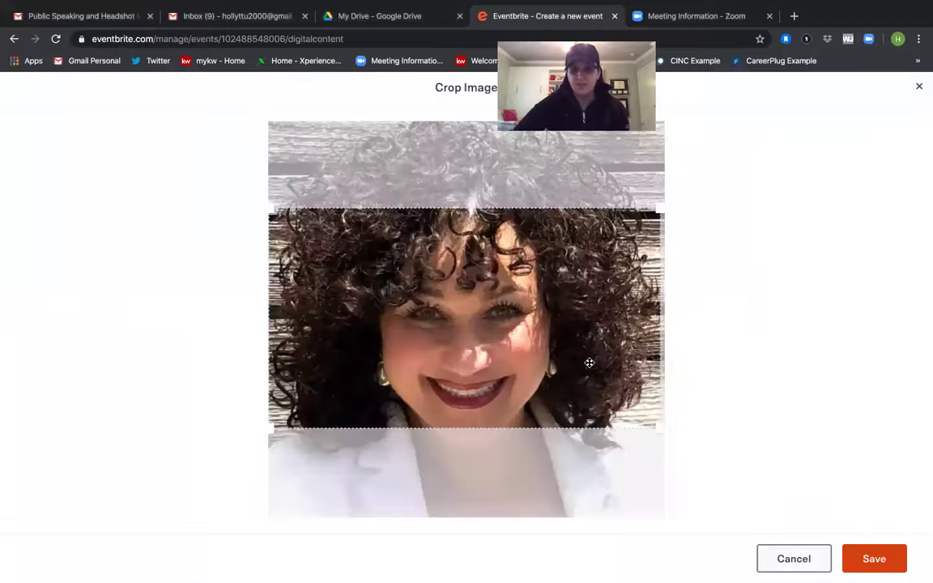
mouse_move(590, 363)
mouse_down()
mouse_move(589, 374)
mouse_move(592, 334)
mouse_move(594, 369)
mouse_up()
click(877, 562)
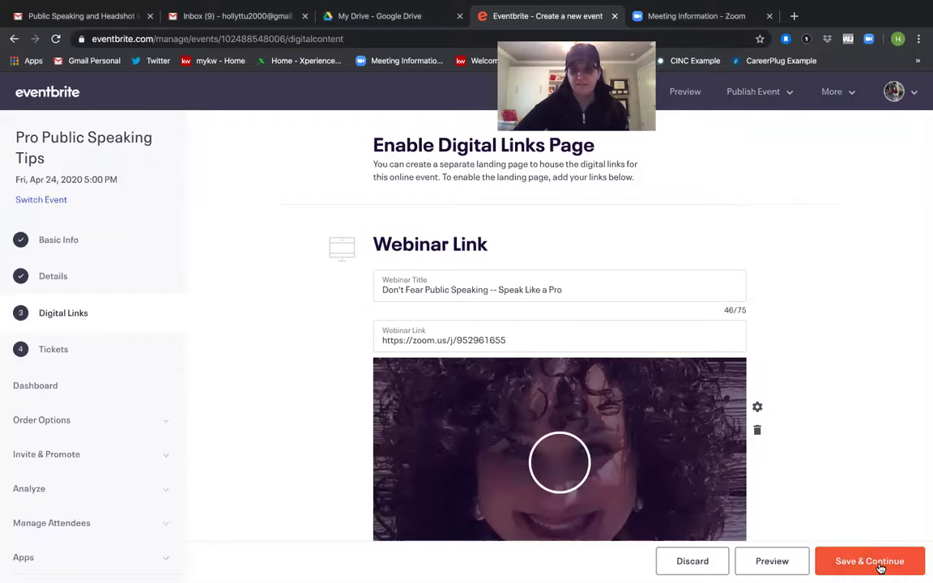
Save the digital links and add a free General Admission ticket with quantity 100
click(880, 568)
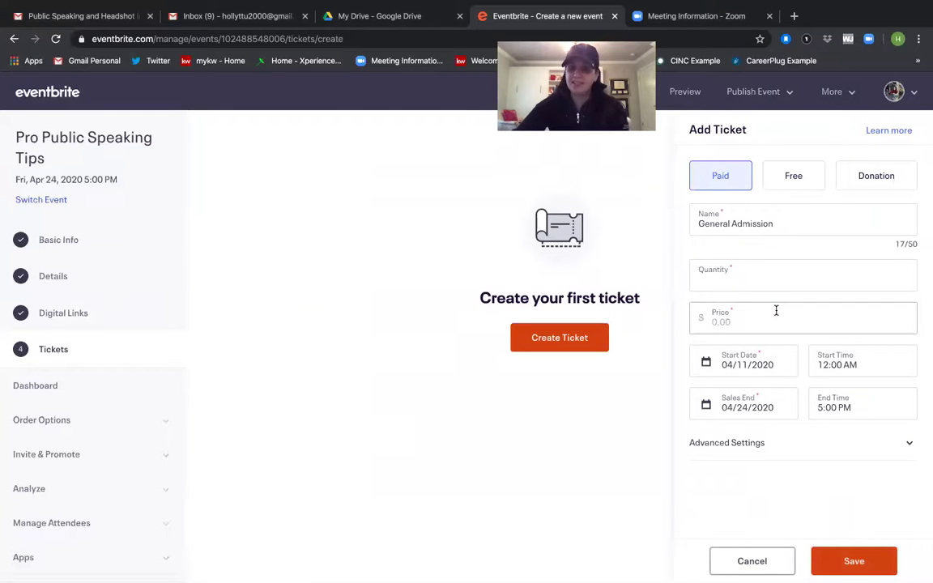
click(790, 184)
click(726, 277)
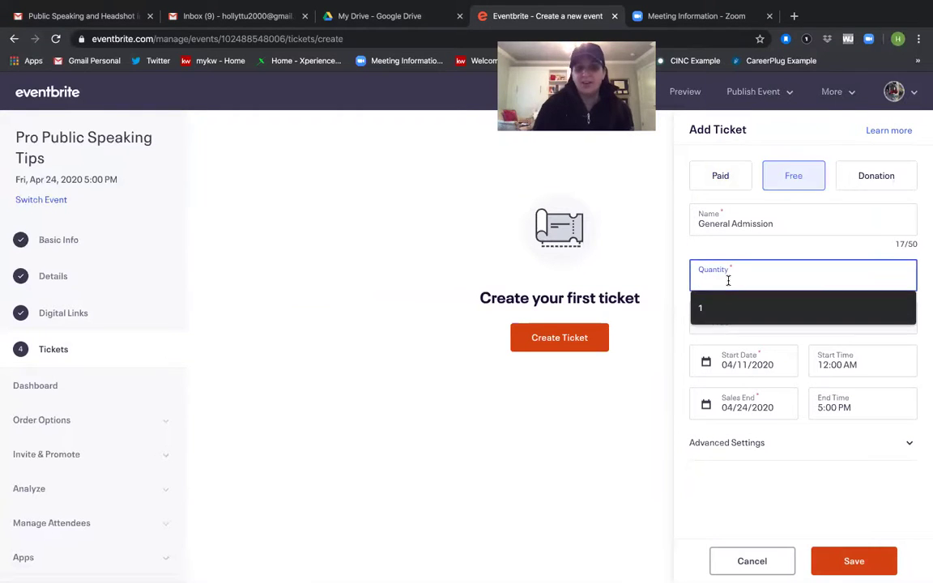
text(100)
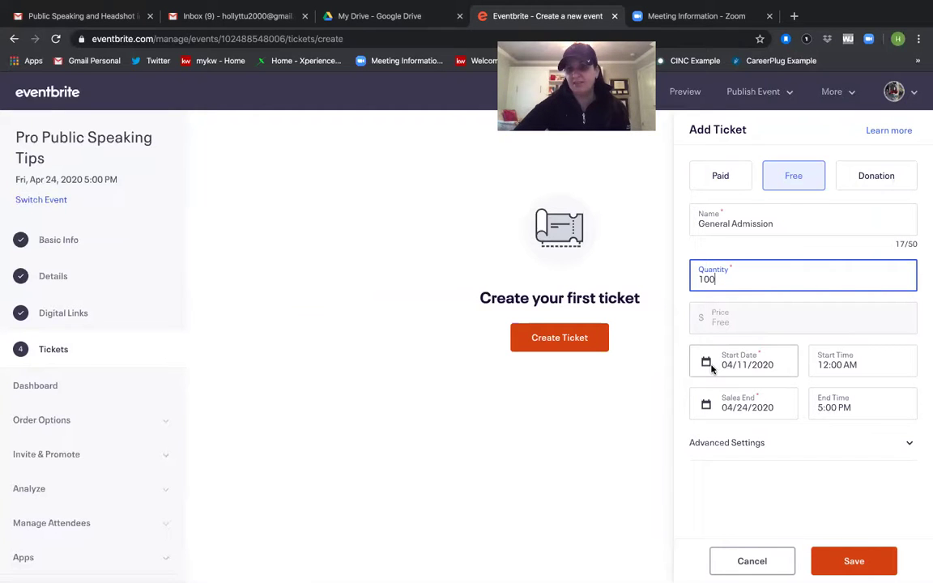
click(729, 325)
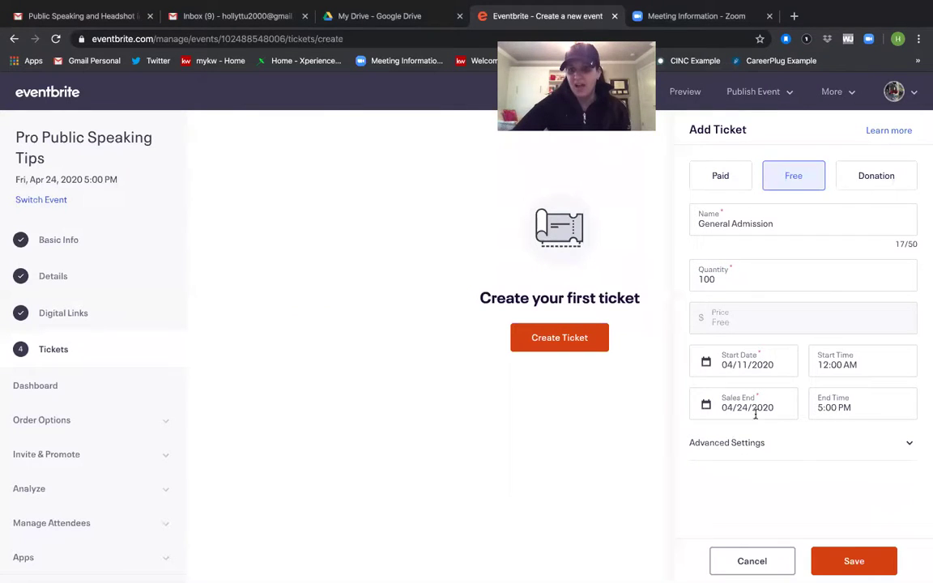
click(859, 561)
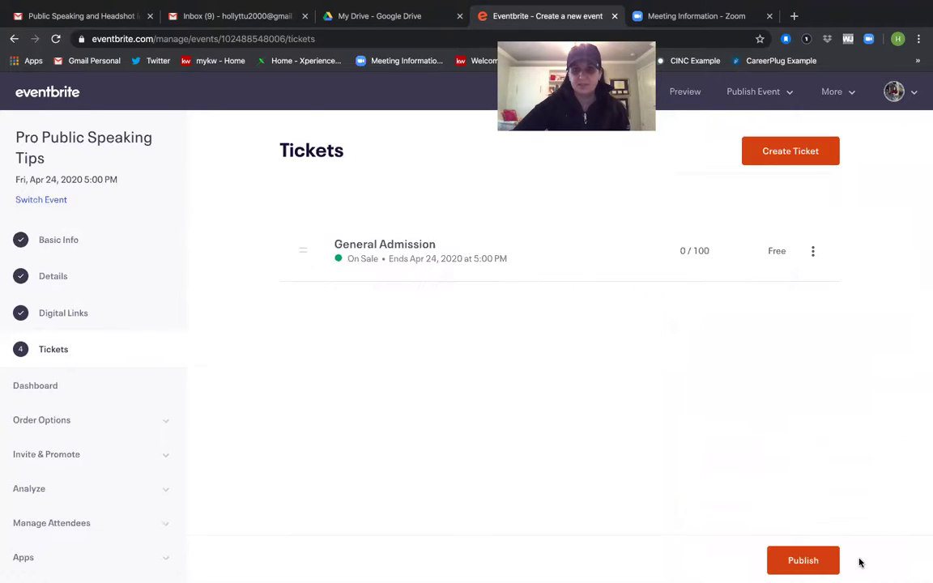
click(807, 558)
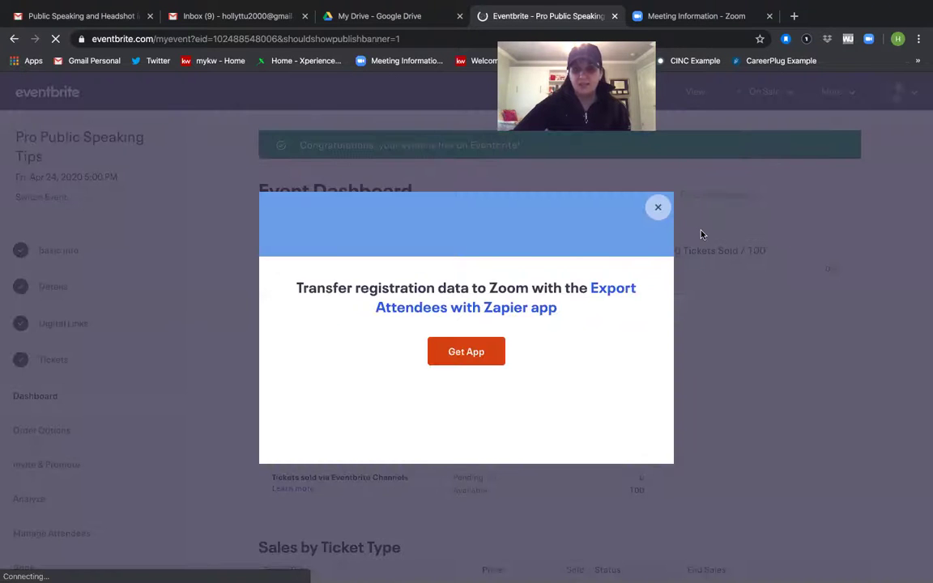
click(658, 207)
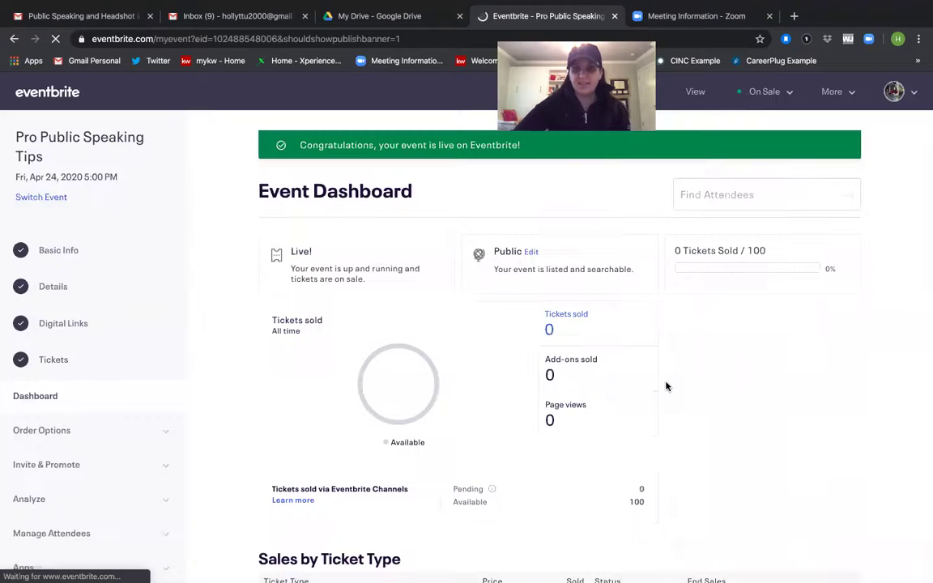
scroll(665, 386, down, 12)
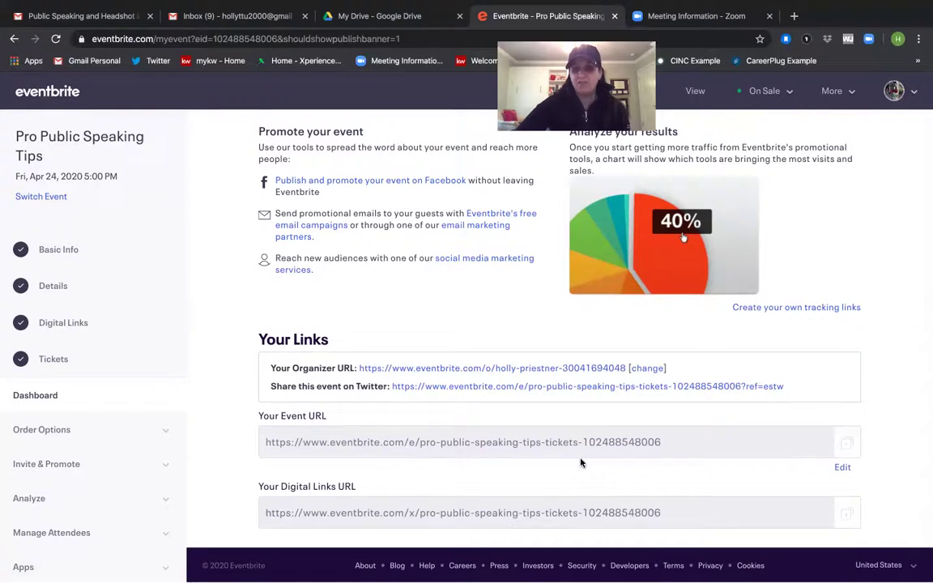
click(635, 446)
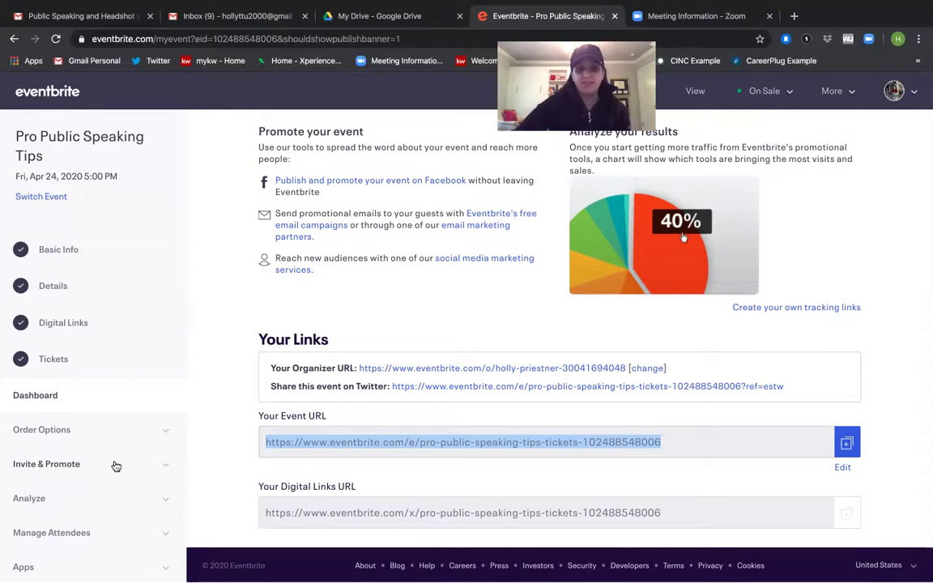
scroll(595, 412, up, 8)
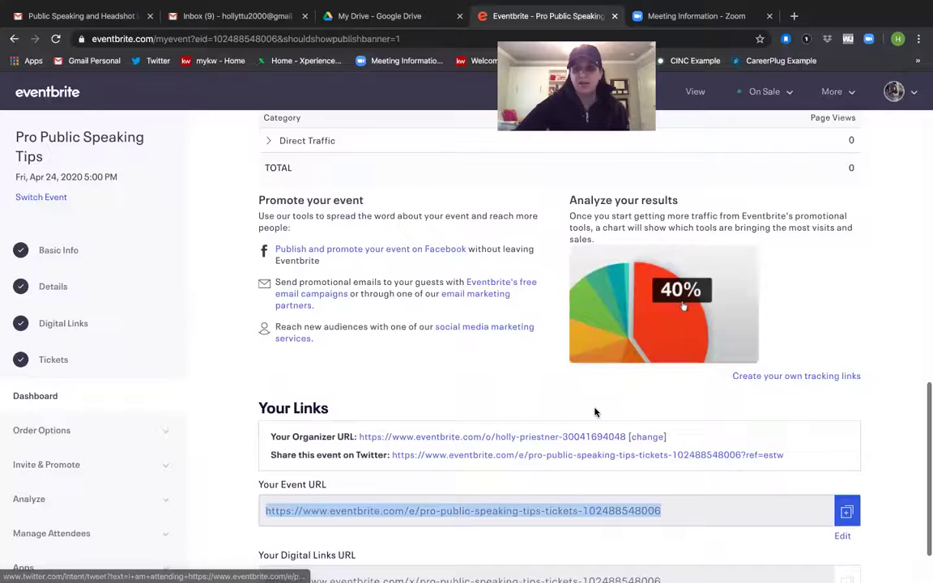
scroll(595, 412, up, 3)
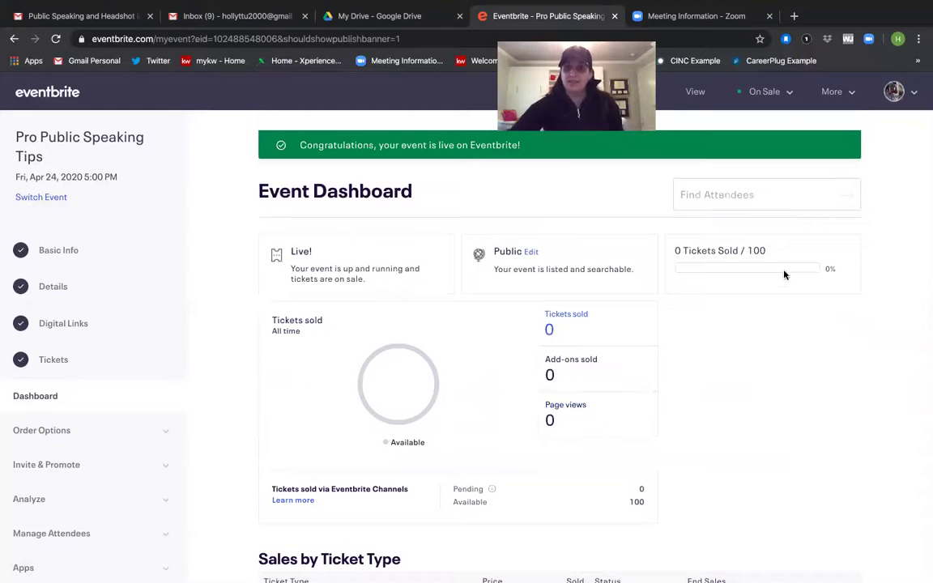
mouse_move(911, 99)
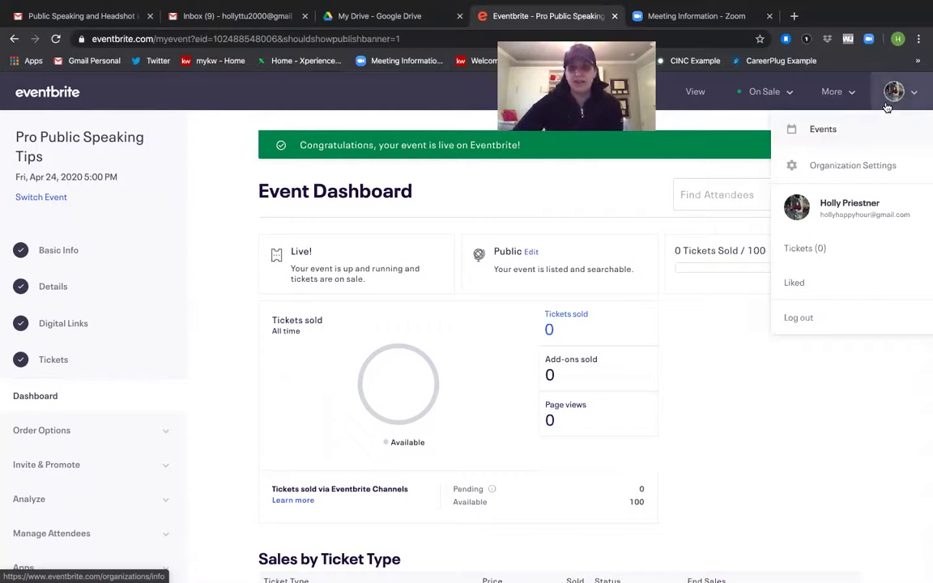
Open the Self Defense event from the Events list and expand Manage Attendees
mouse_move(851, 97)
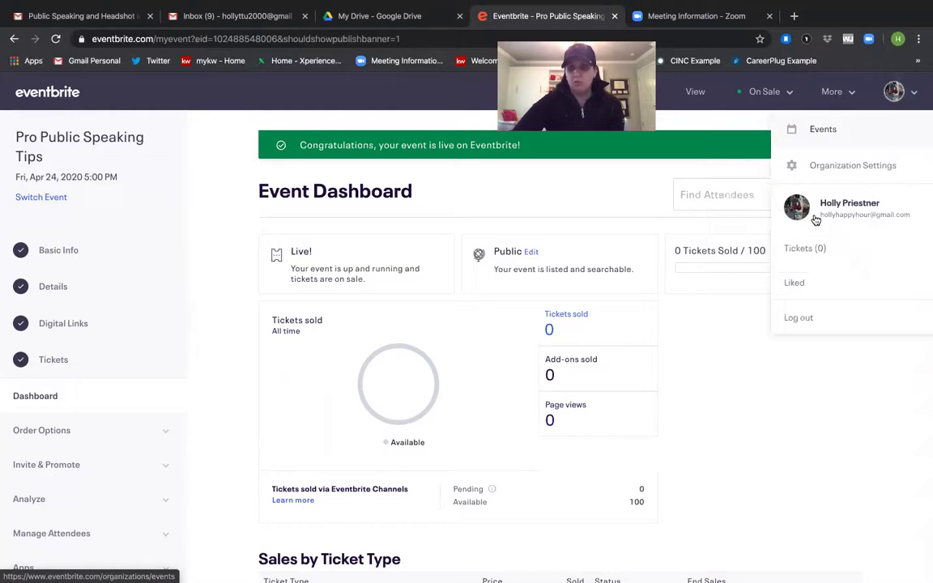
click(817, 134)
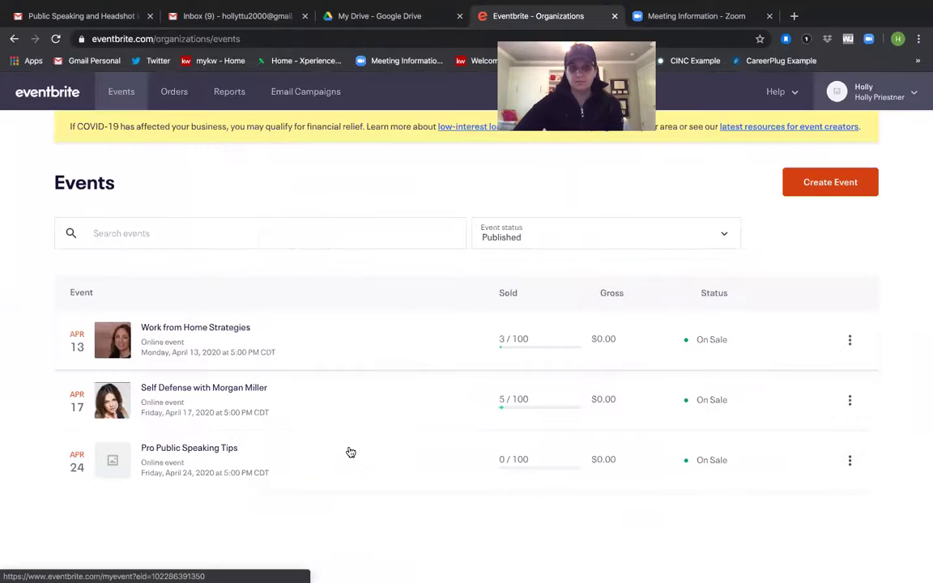
click(226, 388)
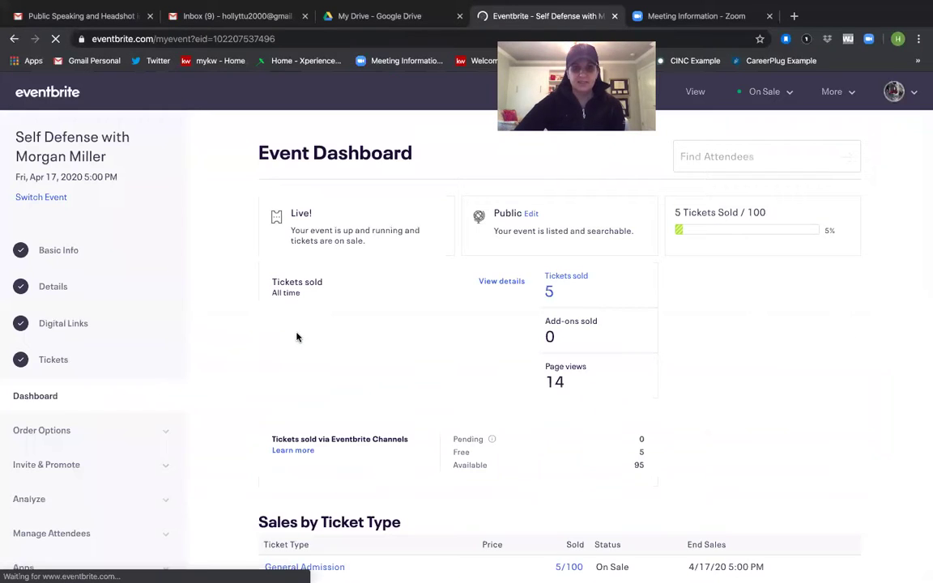
scroll(92, 414, down, 1)
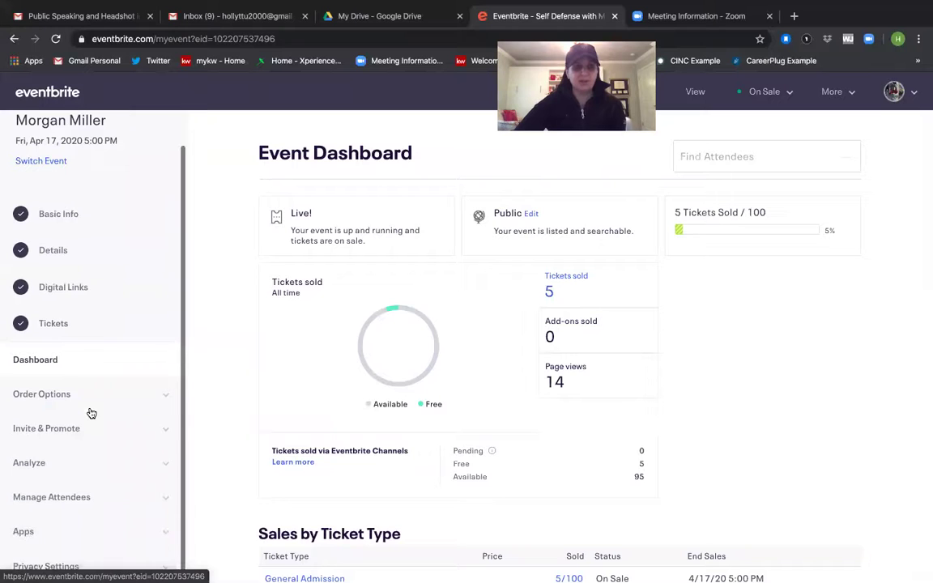
click(98, 498)
scroll(99, 499, down, 5)
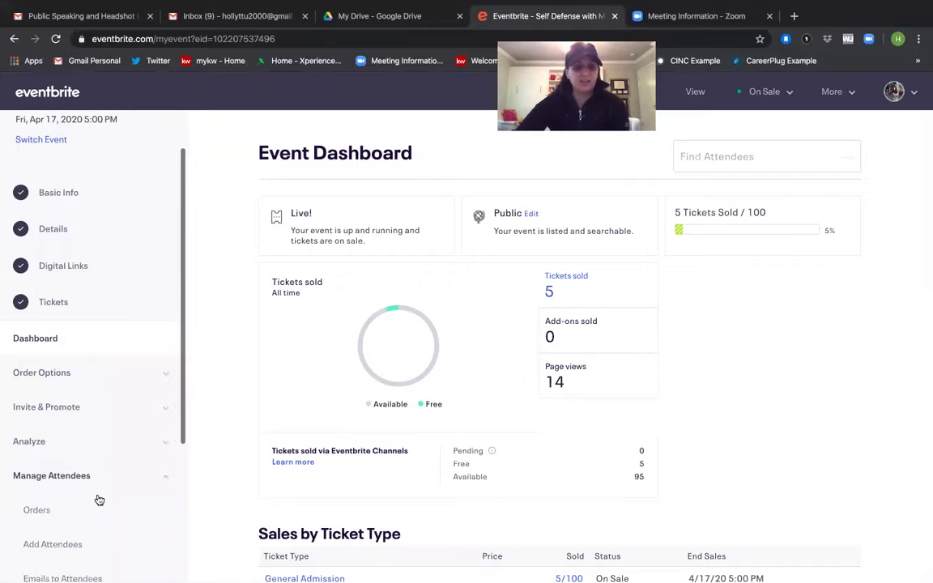
scroll(97, 499, up, 4)
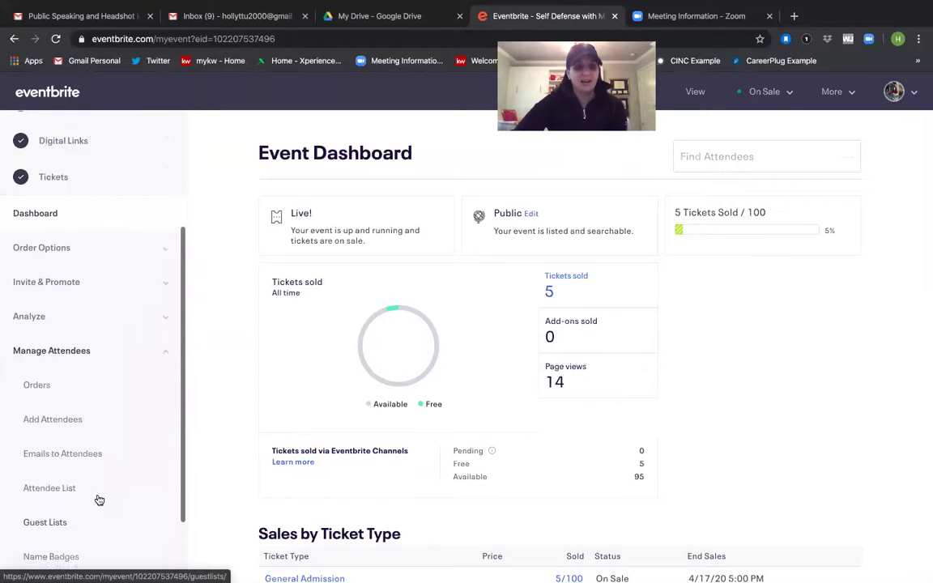
scroll(92, 304, down, 1)
scroll(81, 295, down, 2)
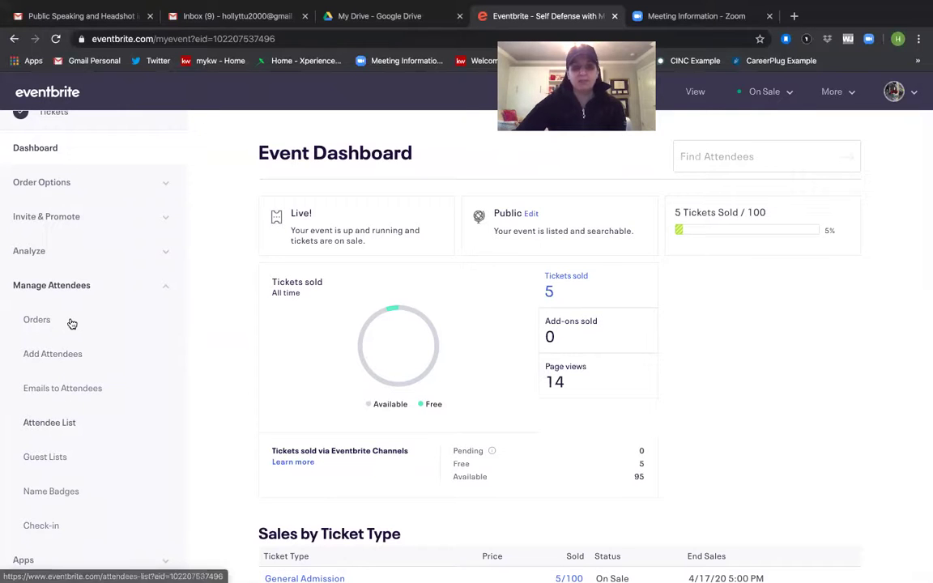
scroll(72, 463, down, 1)
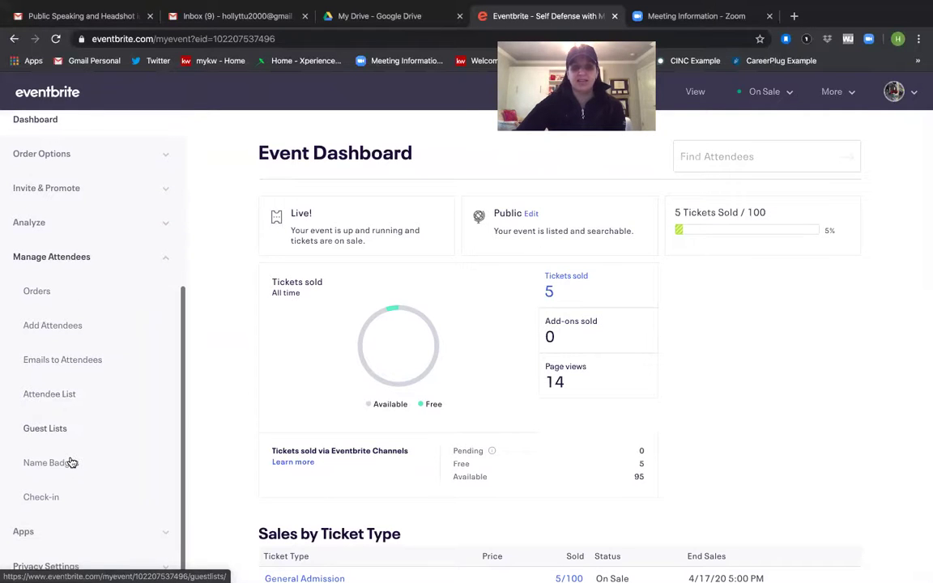
Go through Emails to Attendees, then open the Self Defense event's Attendee List
click(84, 361)
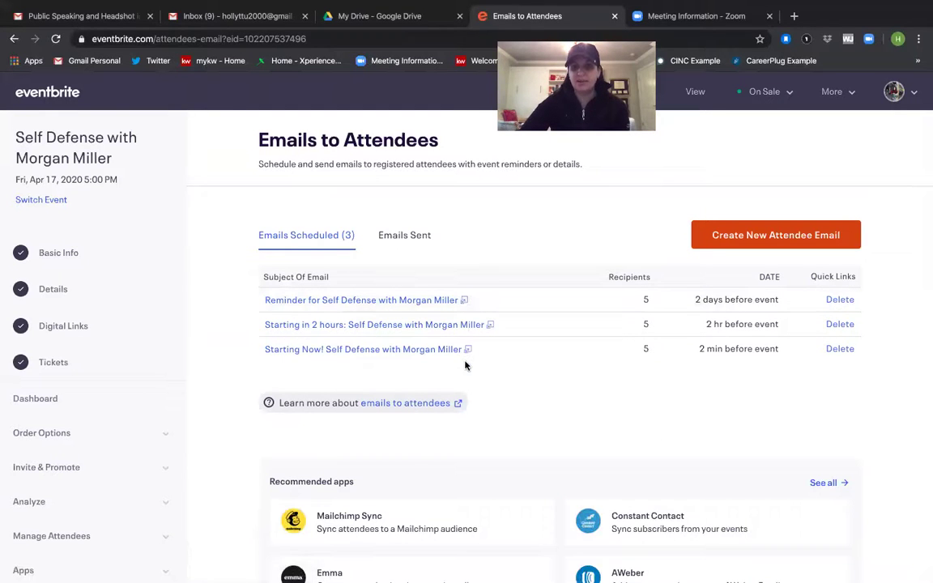
scroll(100, 416, down, 1)
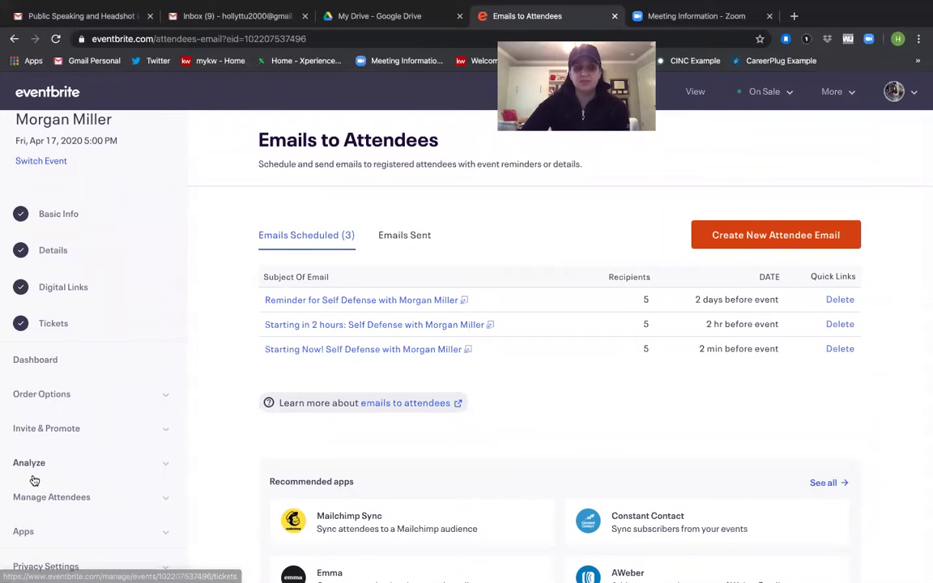
click(71, 502)
scroll(70, 502, down, 3)
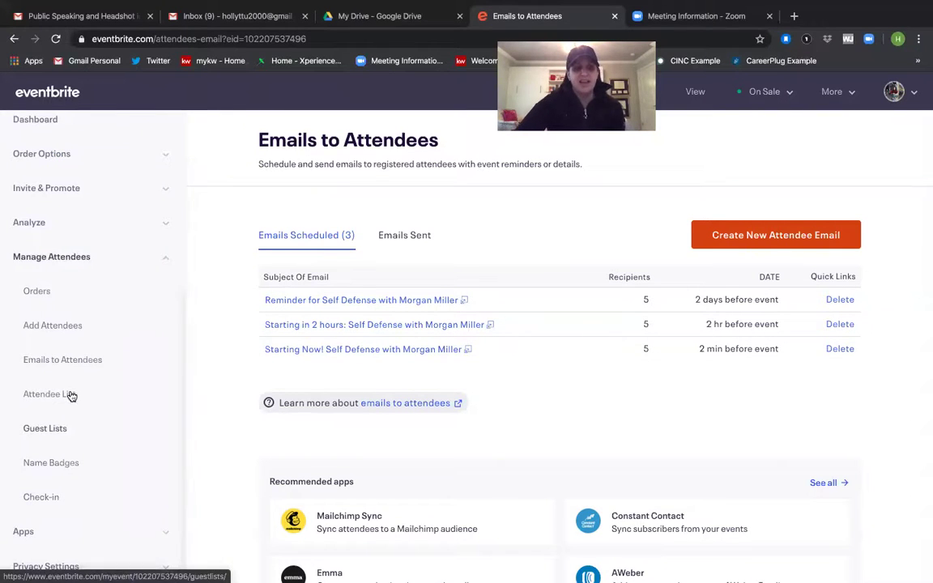
click(71, 393)
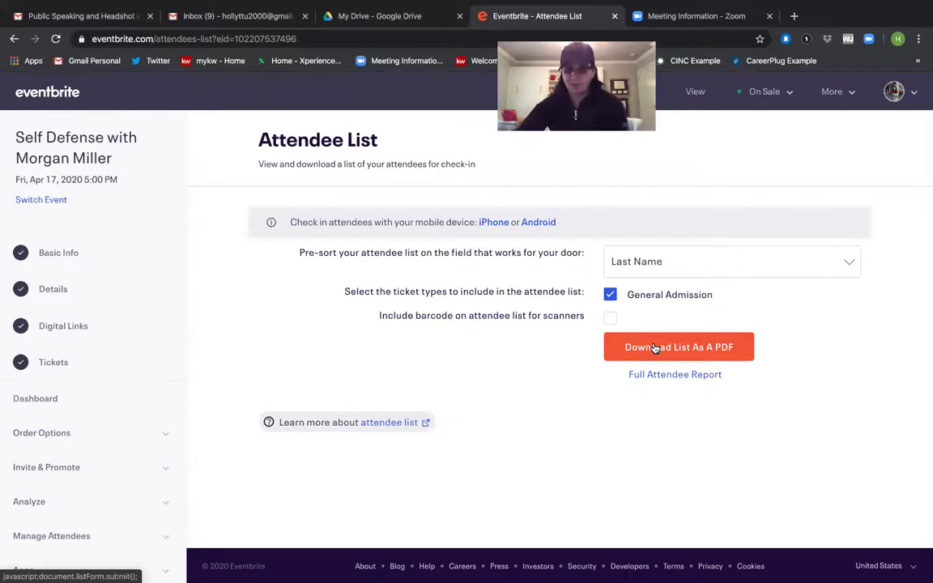
Export the Full Attendee Report to Excel and open the downloaded .xlsx file
click(694, 376)
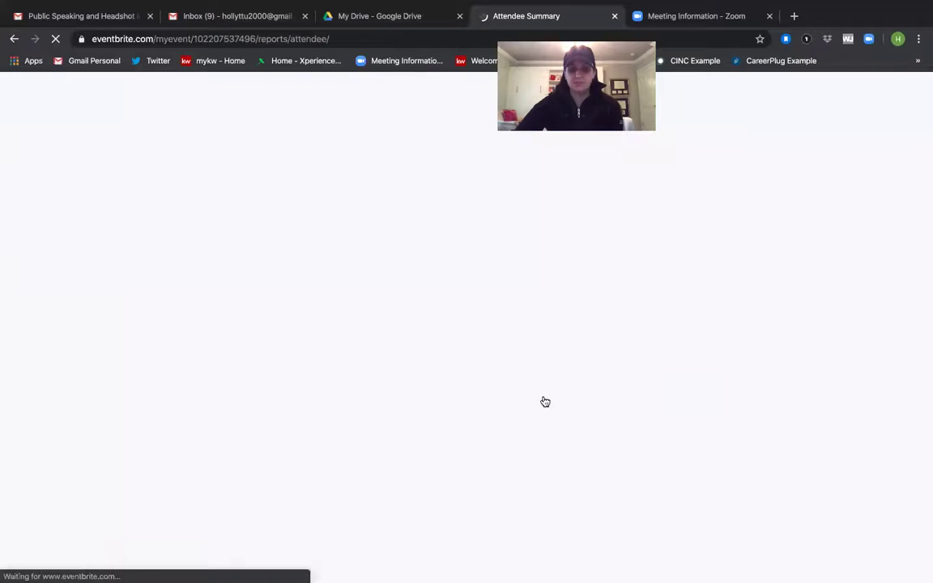
scroll(396, 422, down, 5)
scroll(396, 422, up, 3)
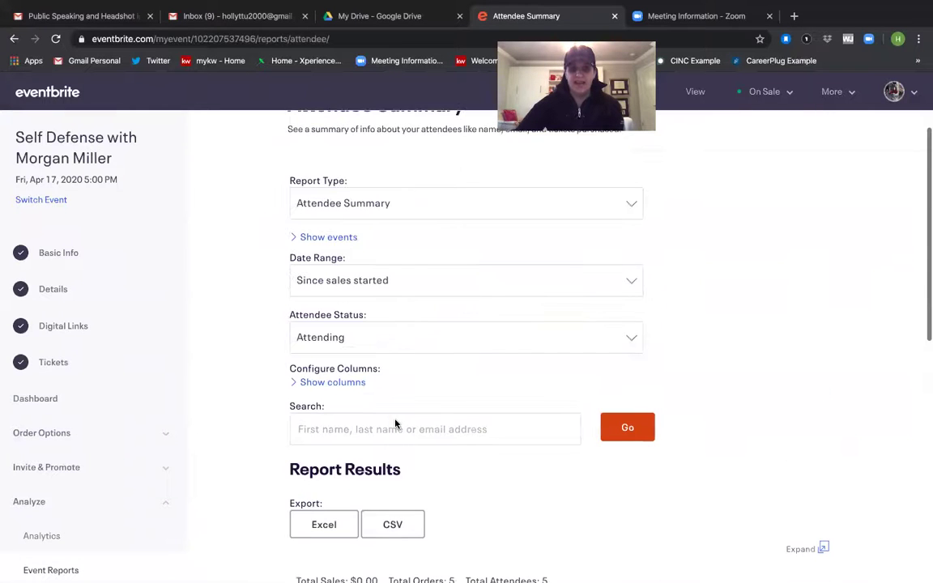
scroll(487, 358, down, 3)
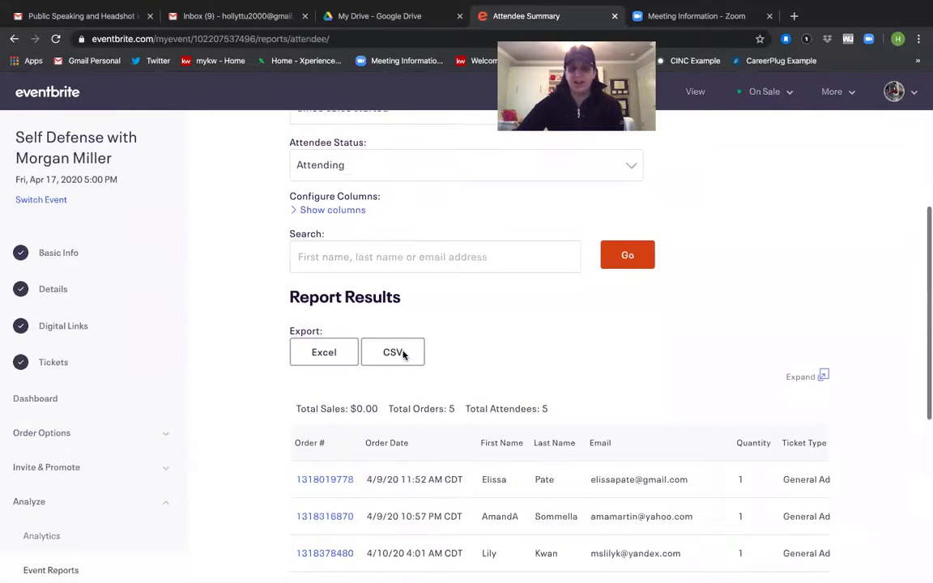
click(343, 356)
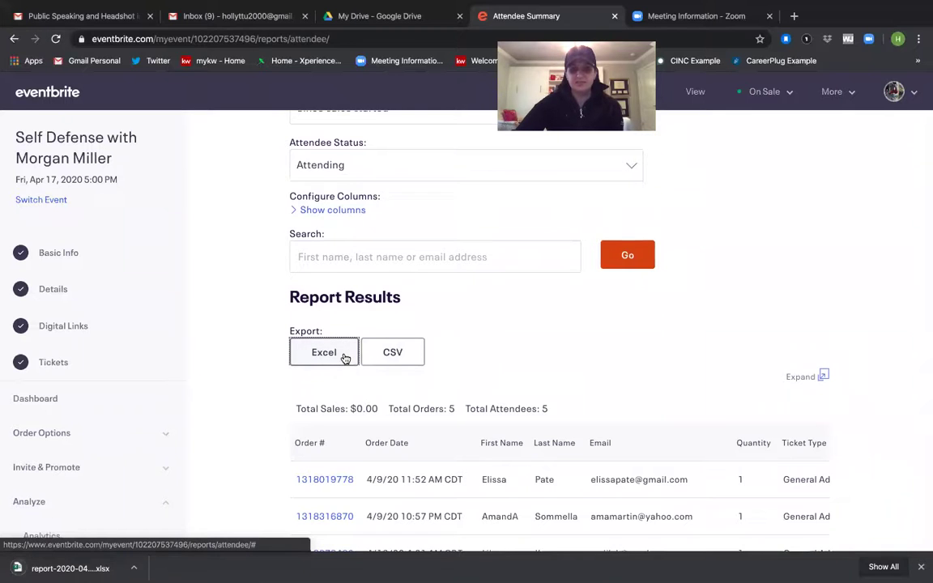
scroll(348, 370, down, 2)
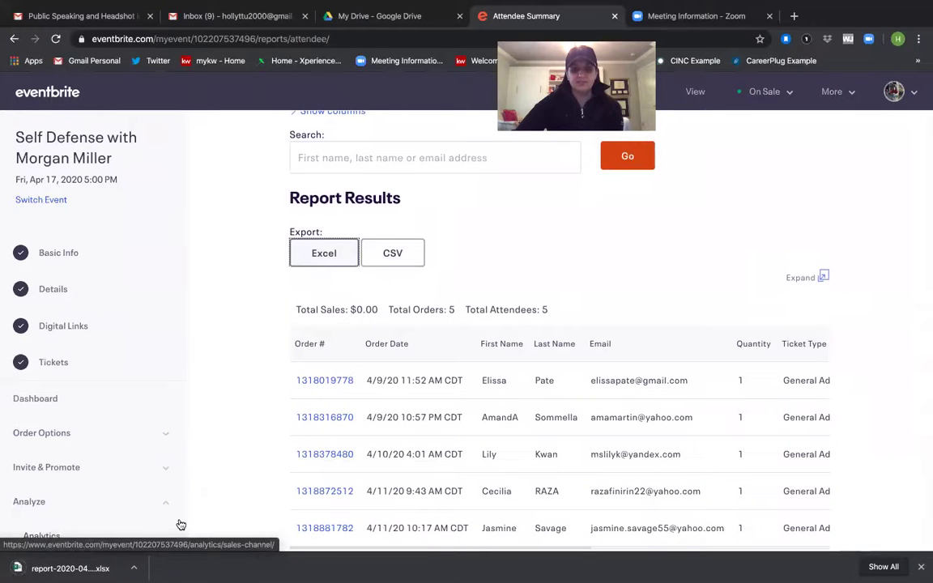
click(134, 568)
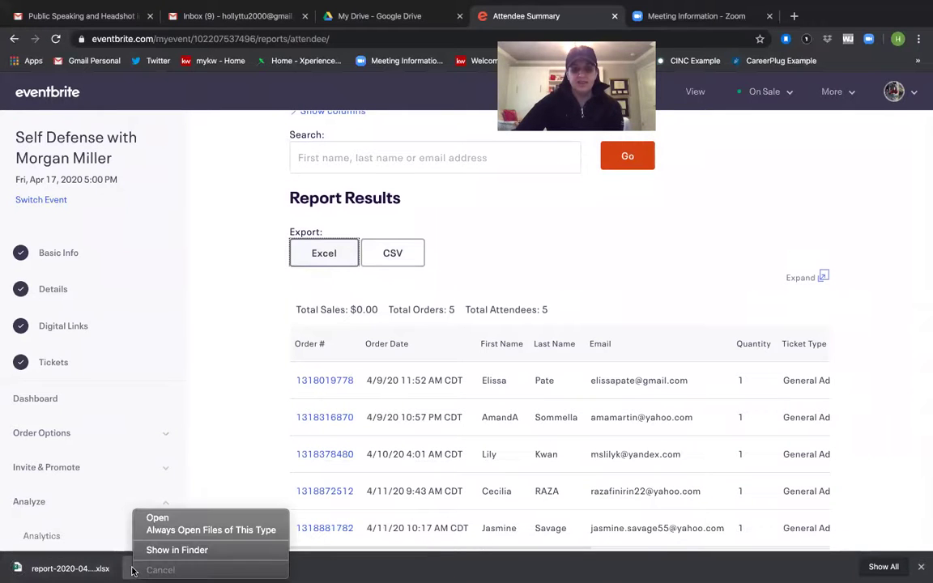
click(157, 522)
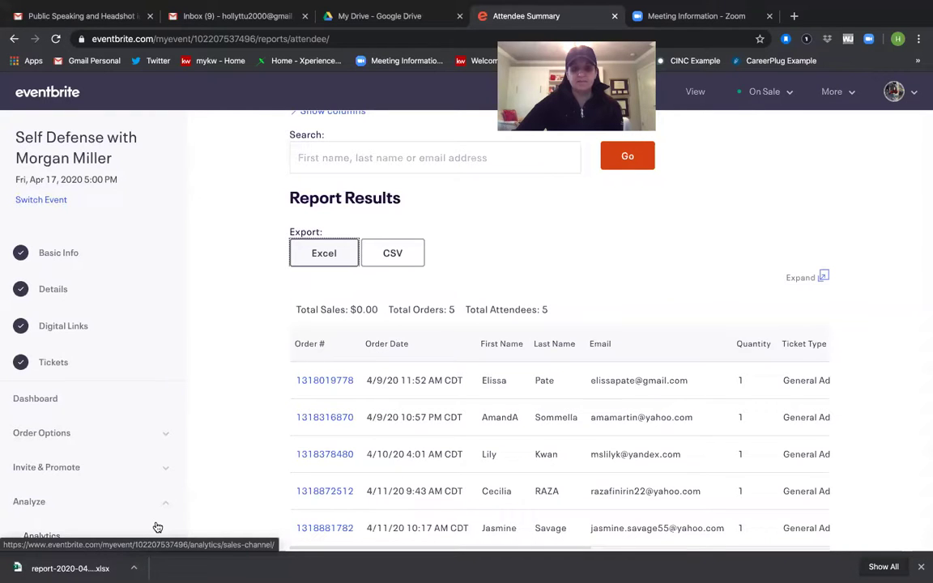
click(132, 568)
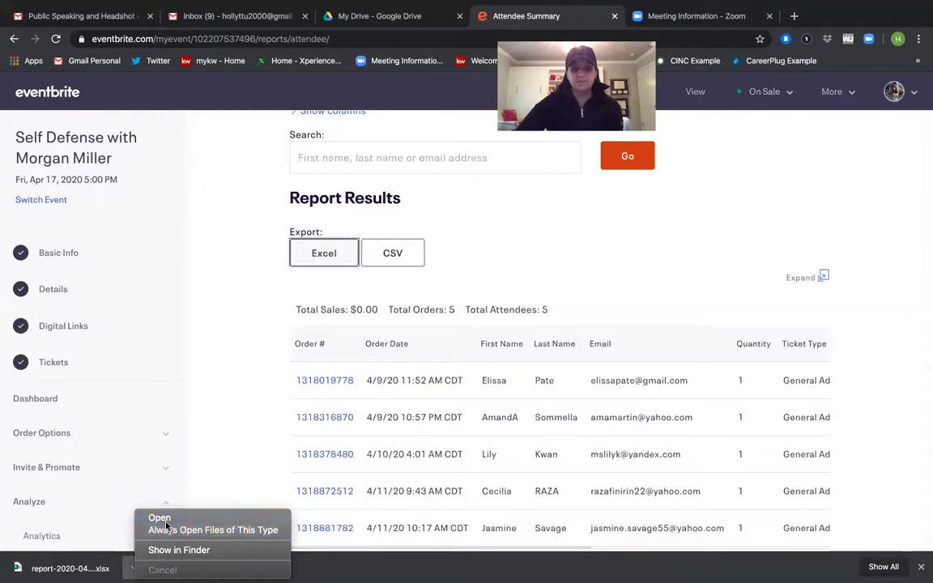
Open the report-2020-04-11T1441 workbook listing five attending registrants in Excel
click(166, 523)
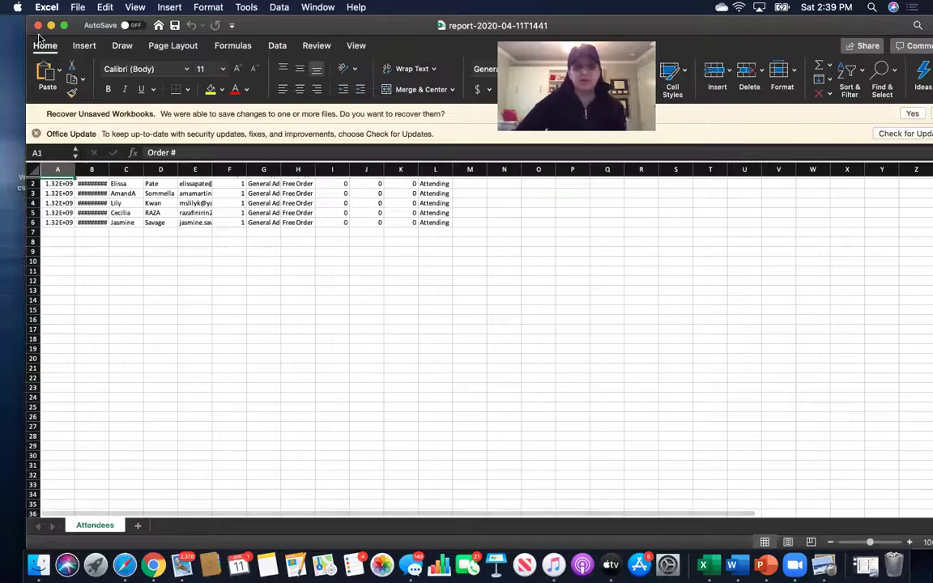
click(52, 26)
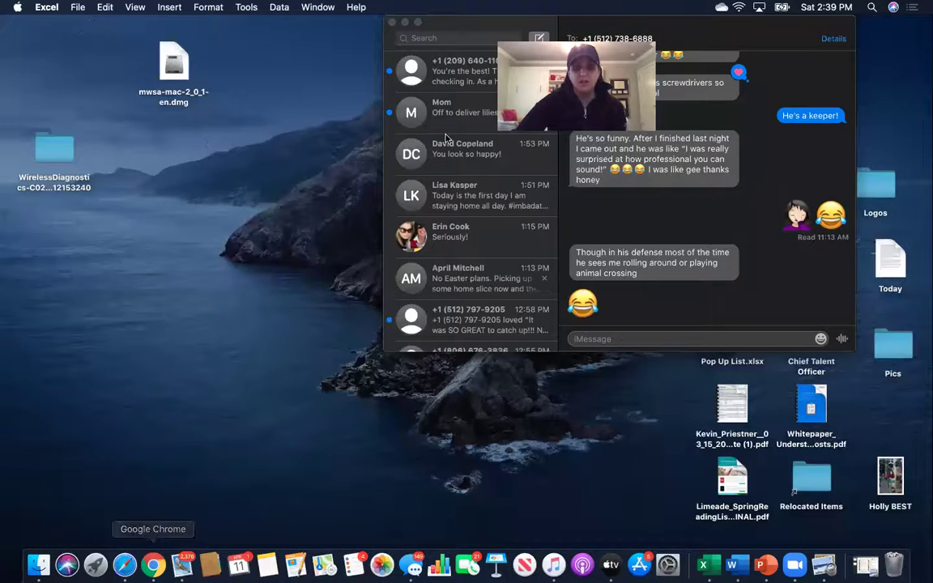